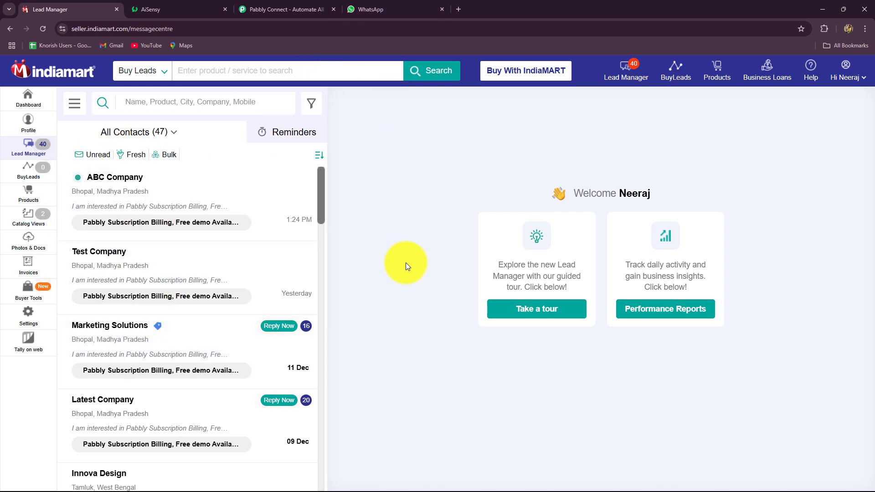
Review the approved AiSensy template messages, then return to the Pabbly Connect landing page.
click(253, 8)
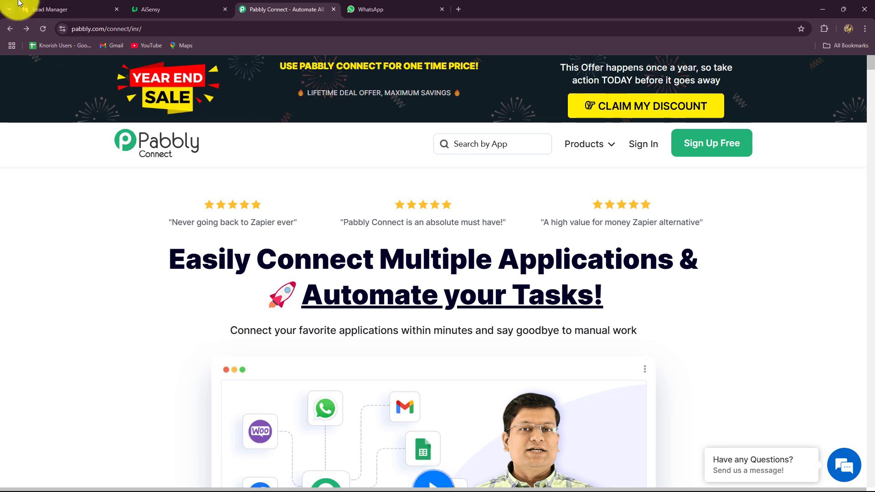
click(157, 8)
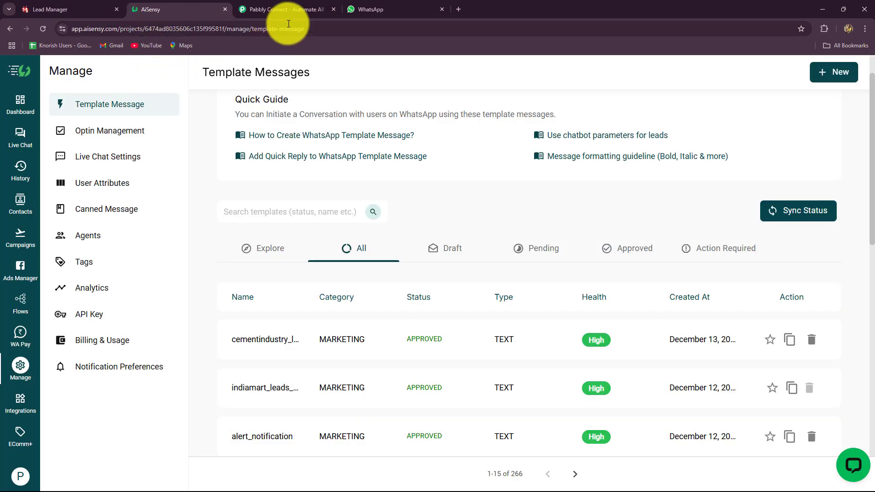
click(285, 7)
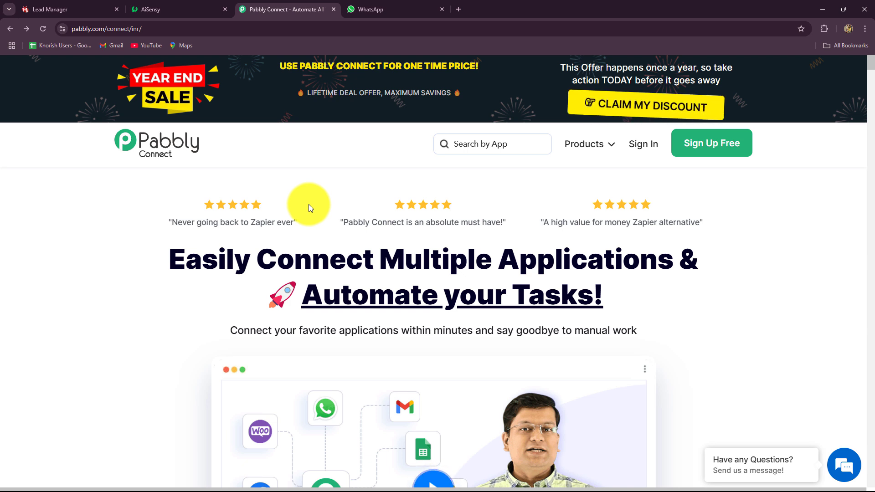
click(58, 11)
click(158, 9)
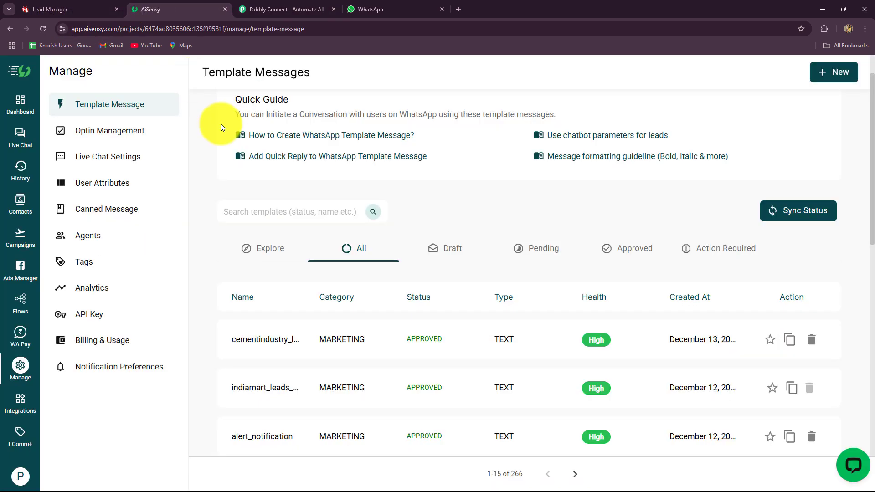
scroll(242, 228, up, 1)
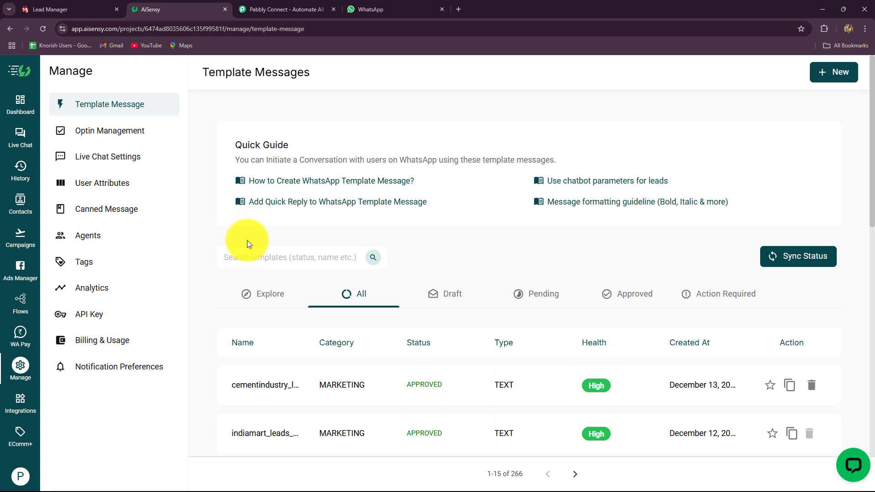
scroll(247, 239, down, 4)
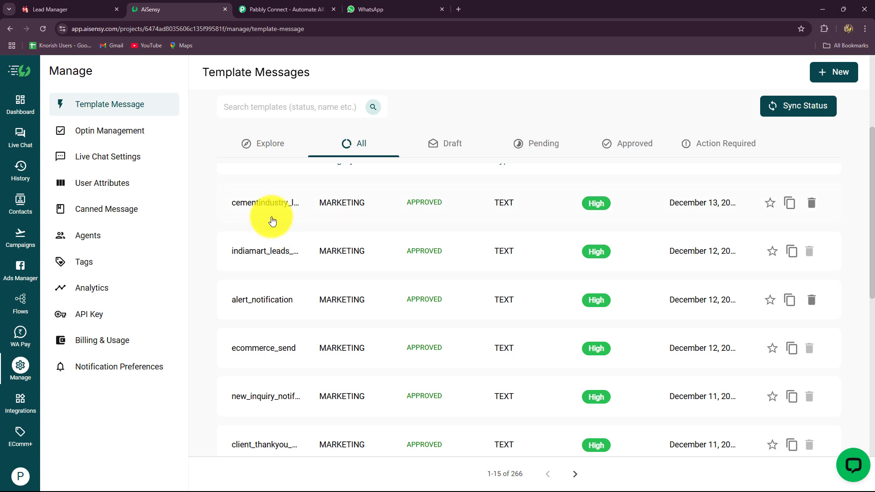
click(302, 8)
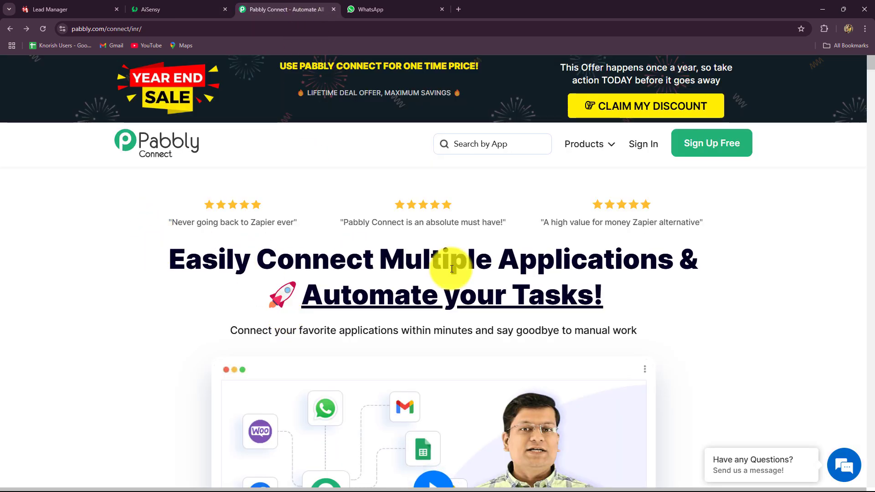
drag(186, 32, 118, 29)
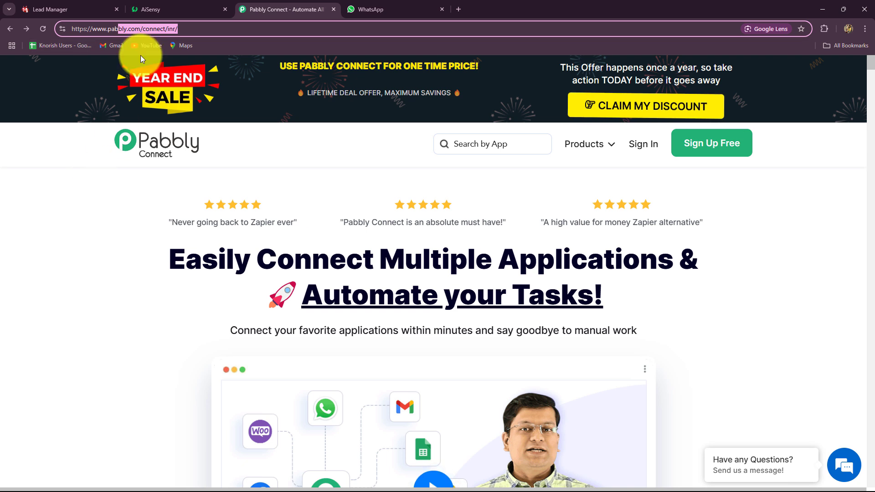
click(122, 212)
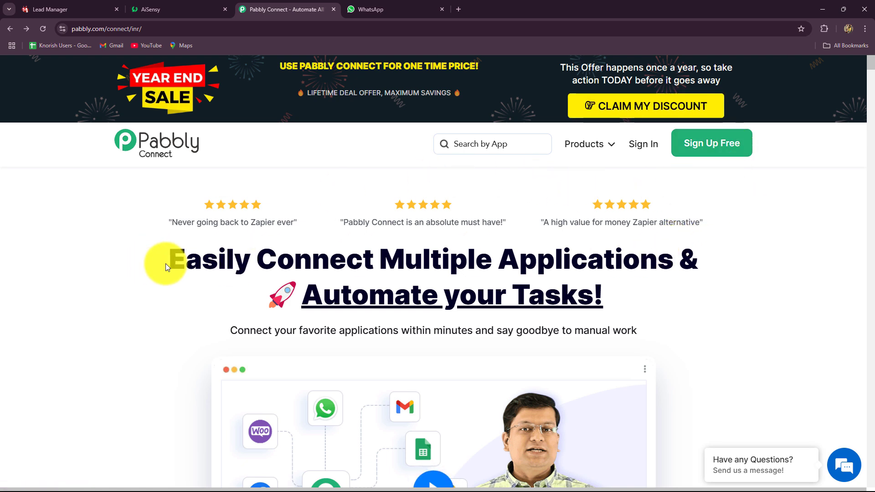
drag(174, 256, 694, 302)
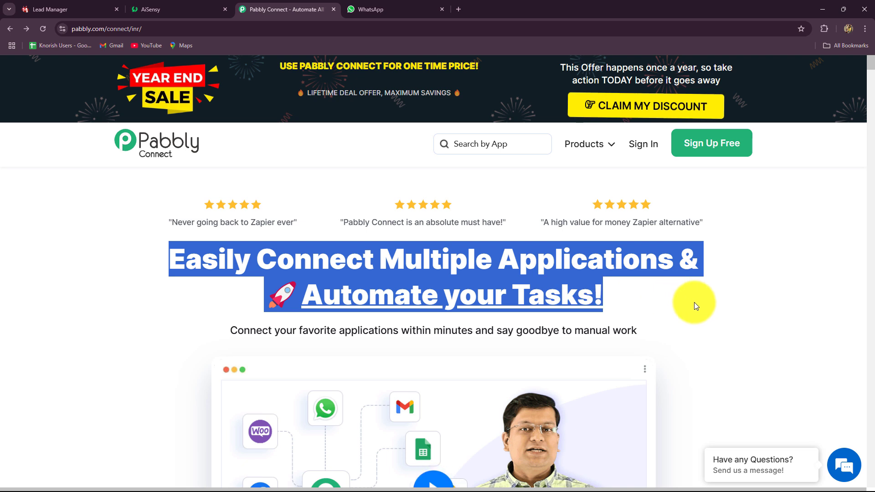
click(695, 304)
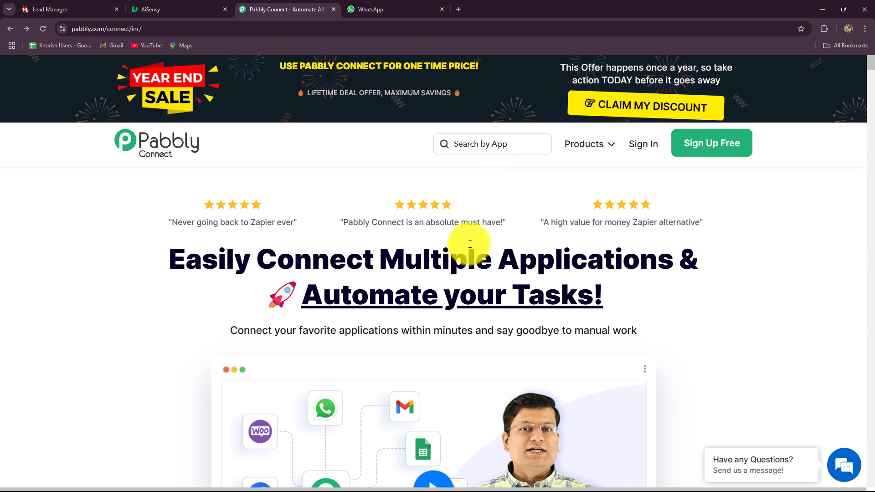
Sign in and open Pabbly Connect's dashboard, showing 2979 of 3000 tasks remaining.
click(641, 145)
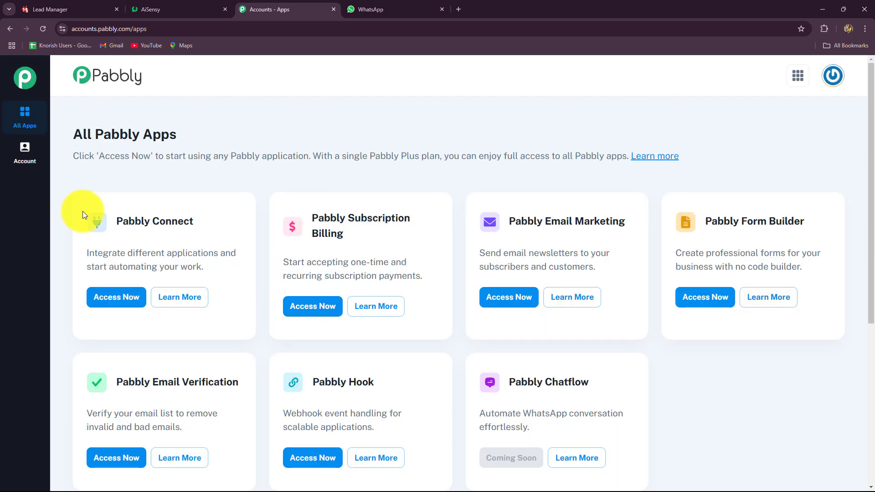
drag(87, 141, 176, 135)
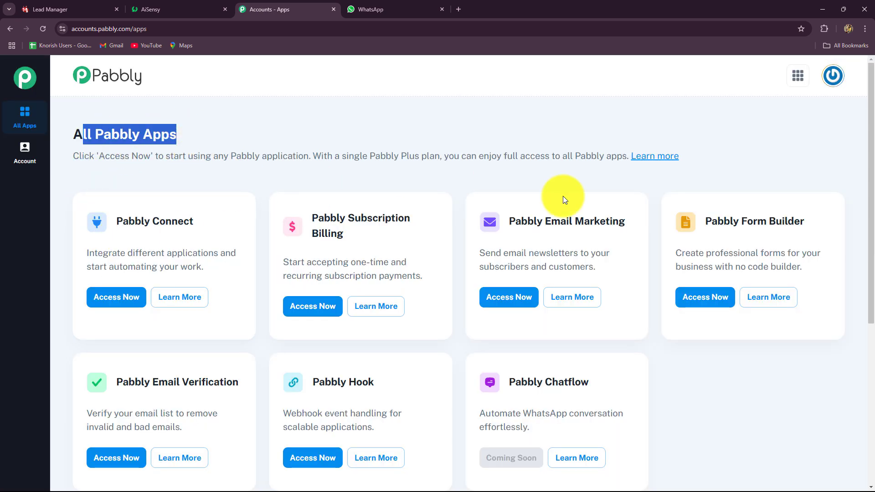
scroll(452, 332, down, 4)
scroll(452, 333, up, 3)
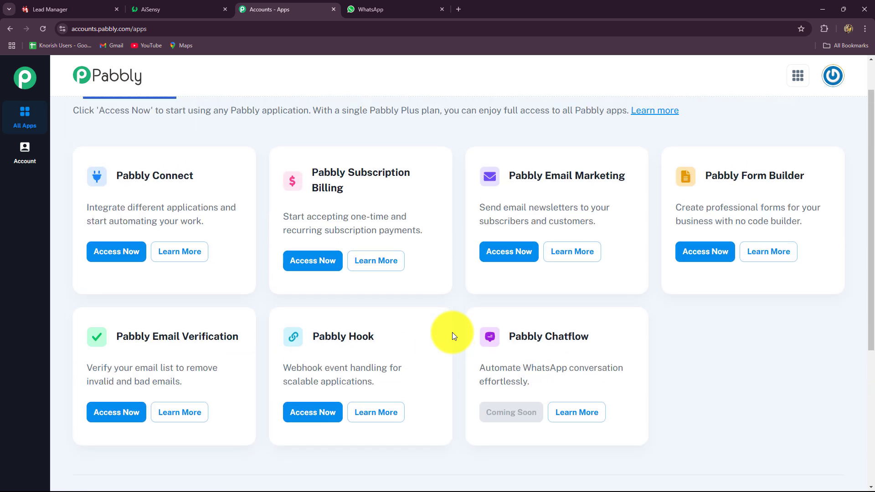
click(104, 251)
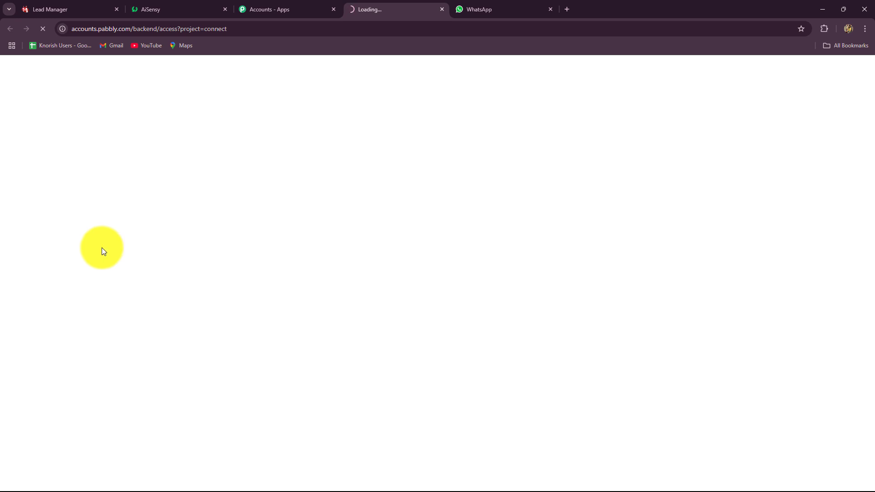
scroll(393, 218, down, 3)
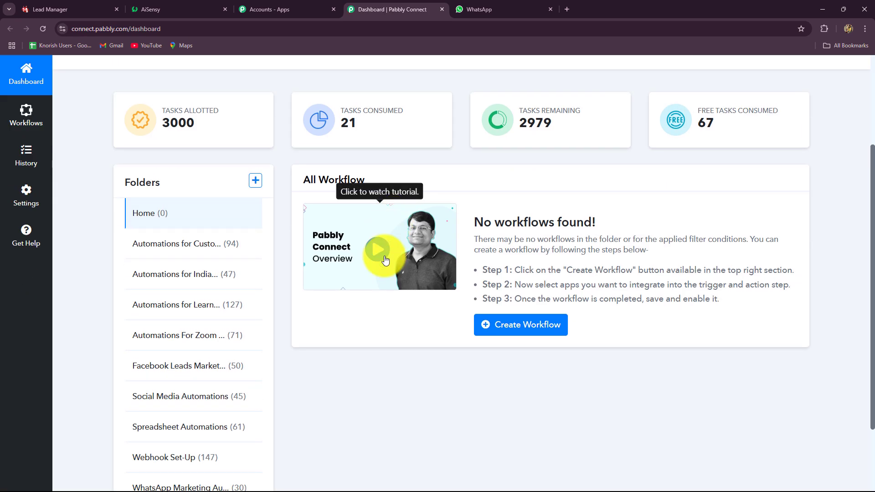
scroll(396, 321, down, 2)
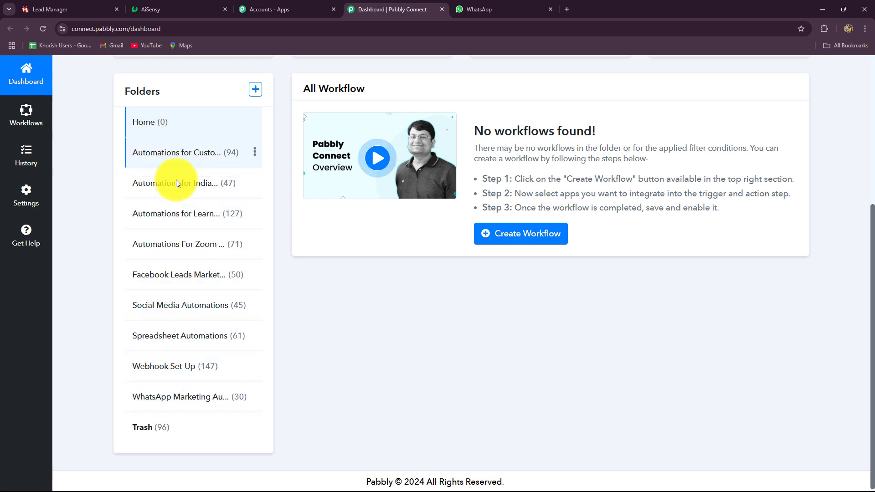
scroll(204, 368, up, 4)
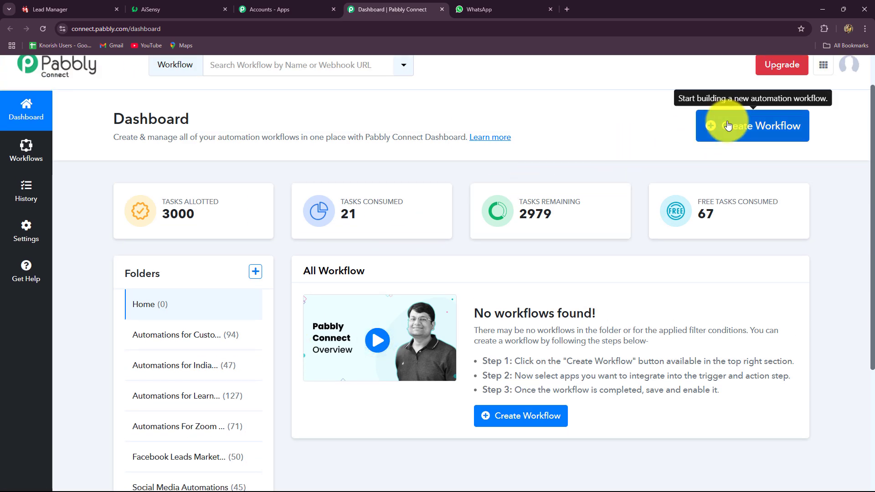
Create the workflow 'Send WhatsApp Message to IndiaMART Leads / Enquiries…' in the Automations for IndiaMART Leads folder.
click(697, 127)
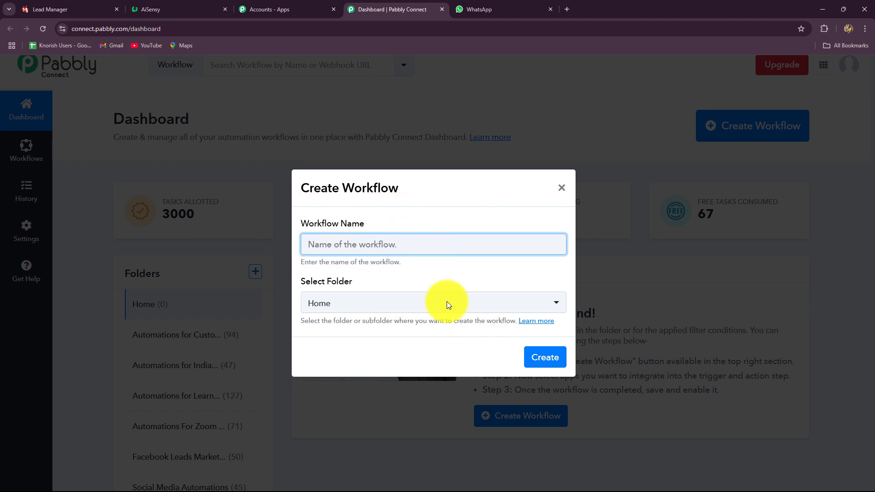
key(ctrl+v)
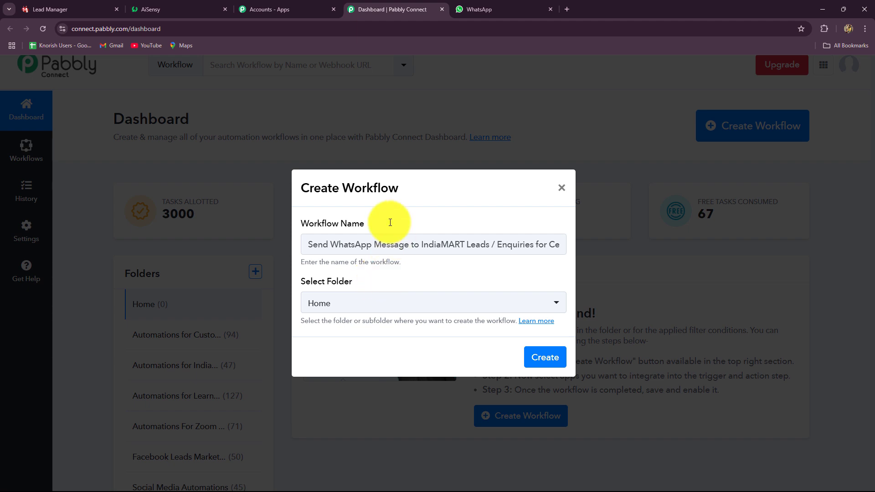
click(339, 308)
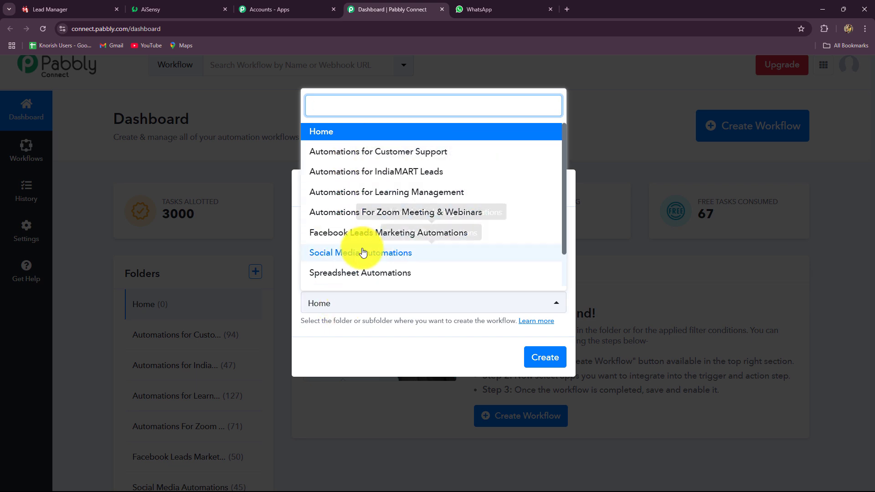
scroll(367, 252, down, 2)
scroll(368, 252, up, 2)
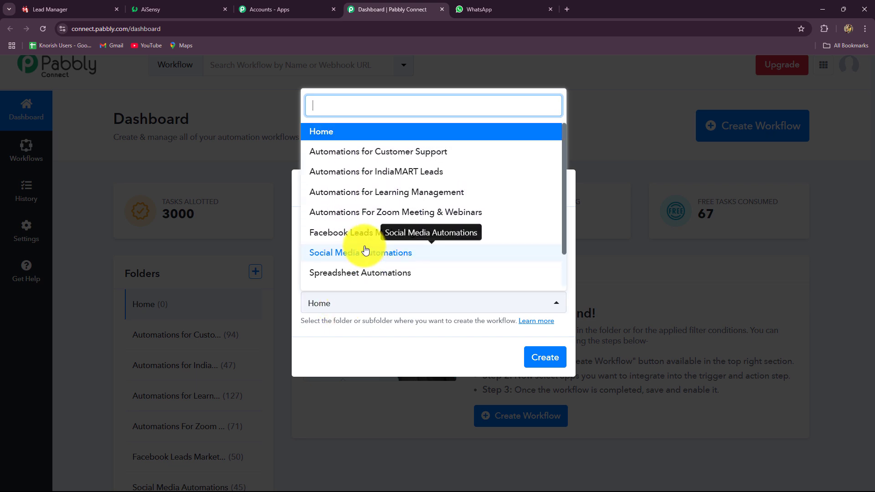
click(348, 172)
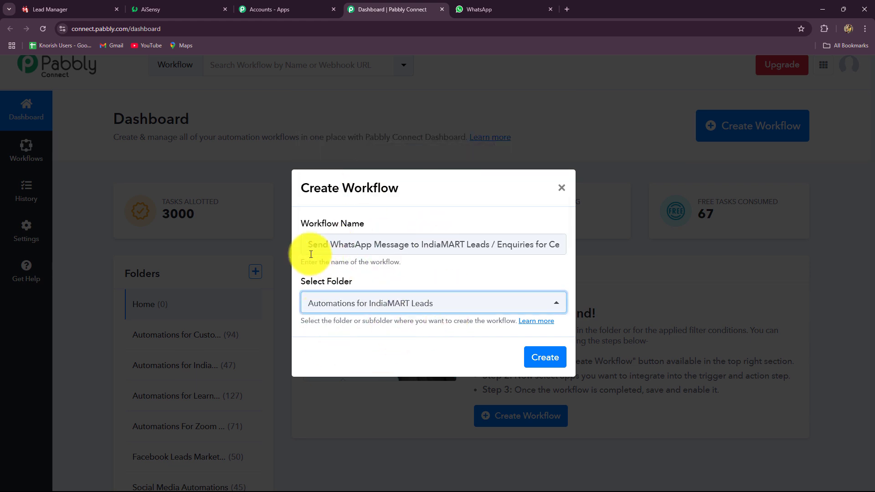
click(552, 358)
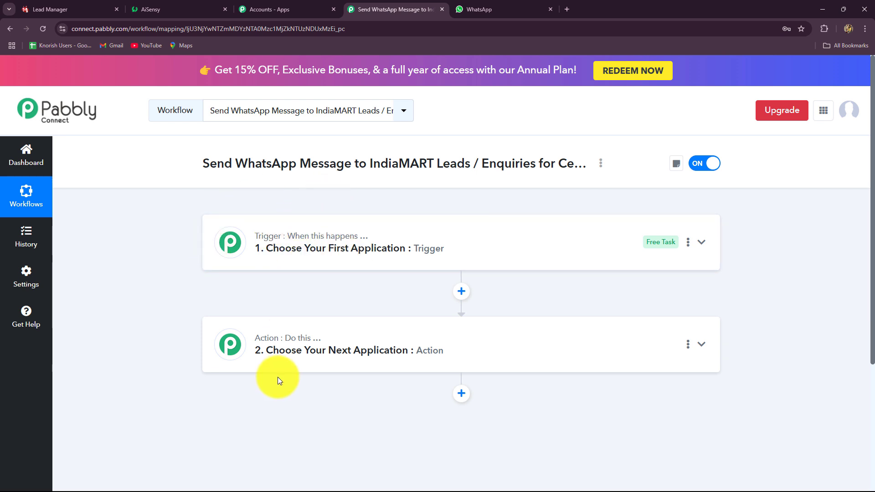
Expand the empty trigger step to show its Choose App list.
scroll(278, 377, down, 1)
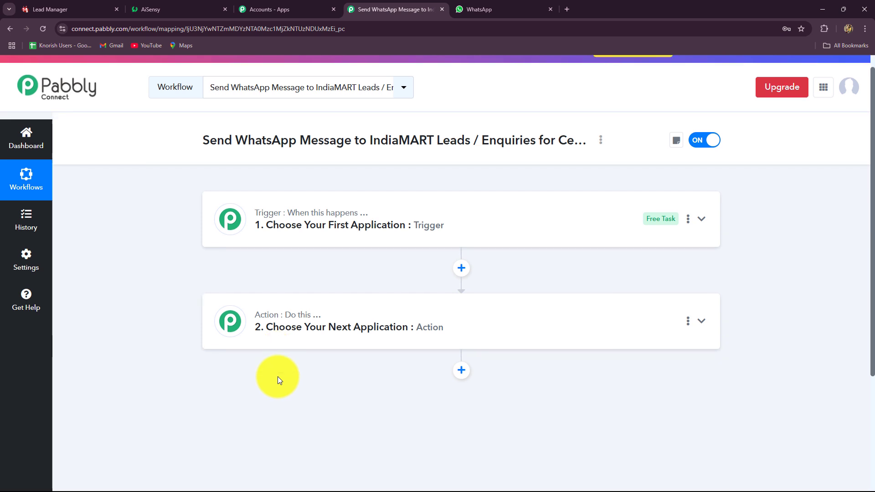
scroll(278, 376, up, 1)
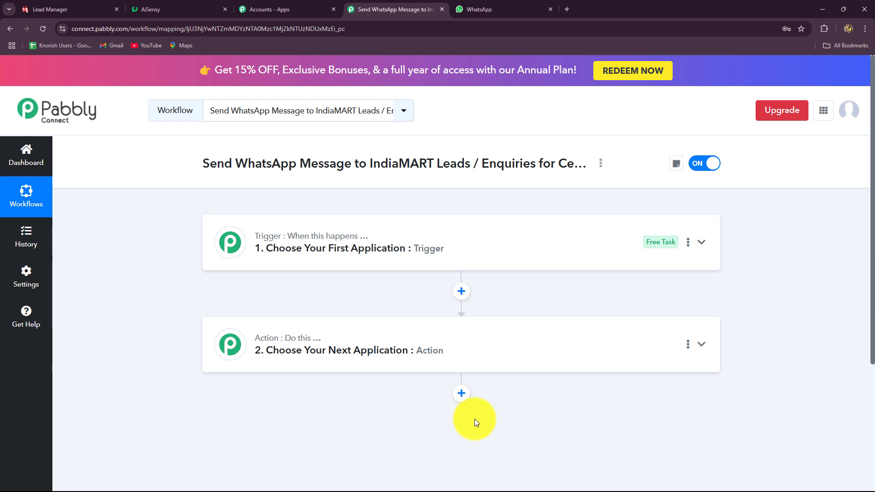
scroll(475, 419, down, 2)
scroll(475, 419, up, 1)
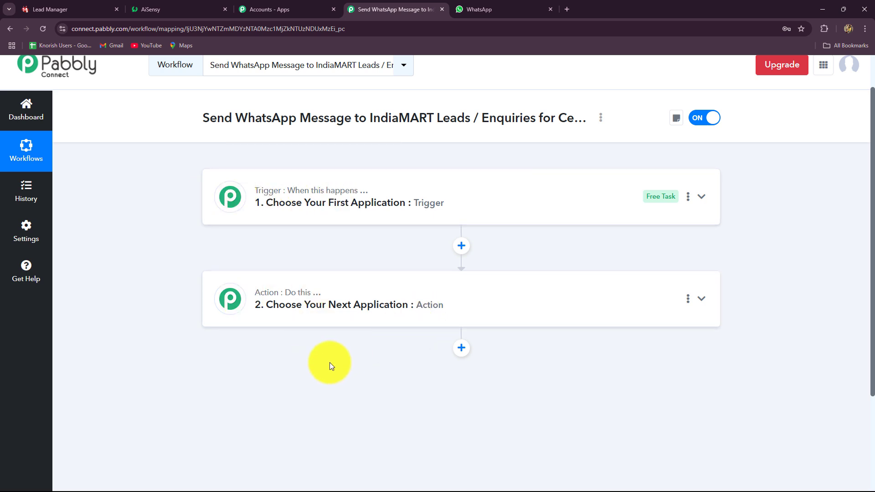
click(228, 203)
Set the workflow trigger to IndiaMART with the New Leads event.
scroll(156, 251, down, 1)
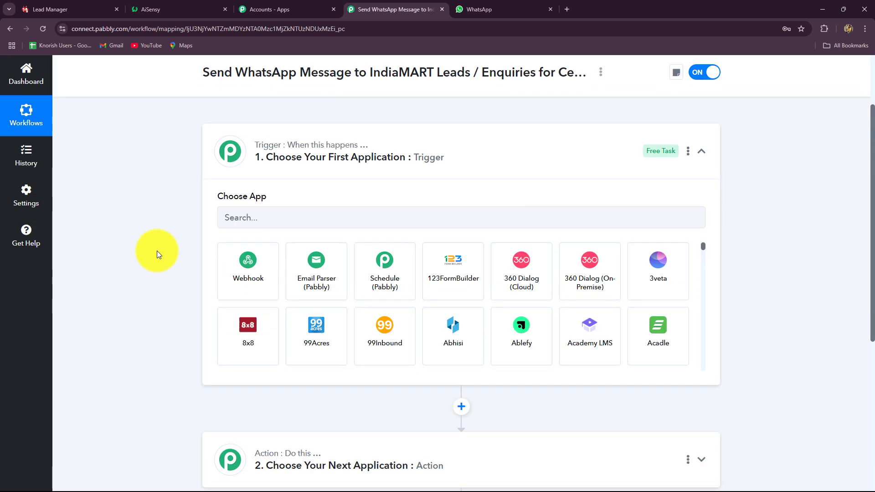
click(241, 219)
click(25, 8)
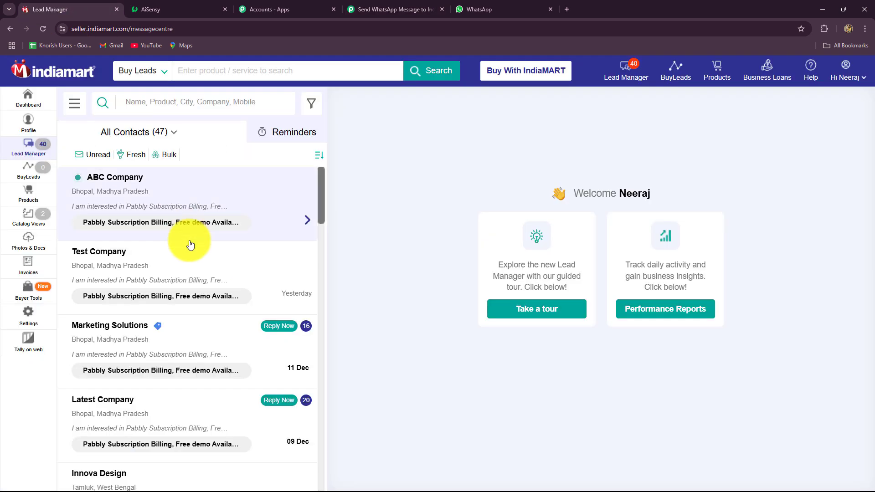
click(383, 8)
key(Caps_Lock)
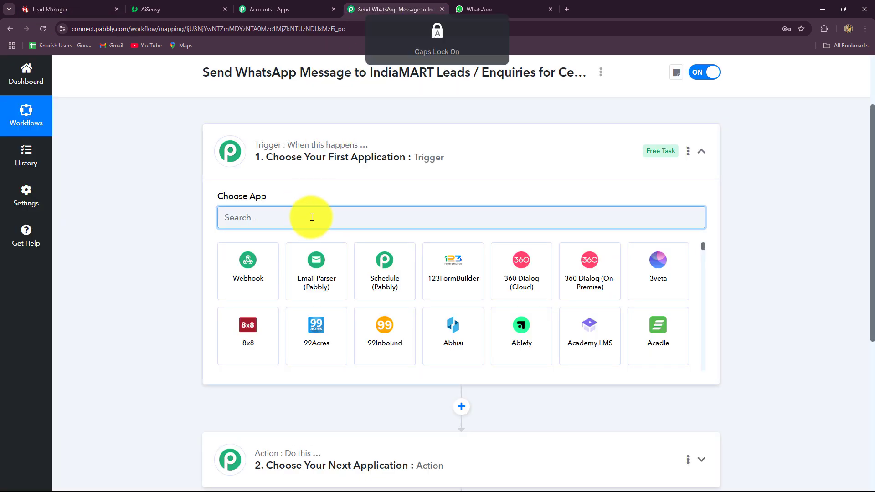
text(Ind)
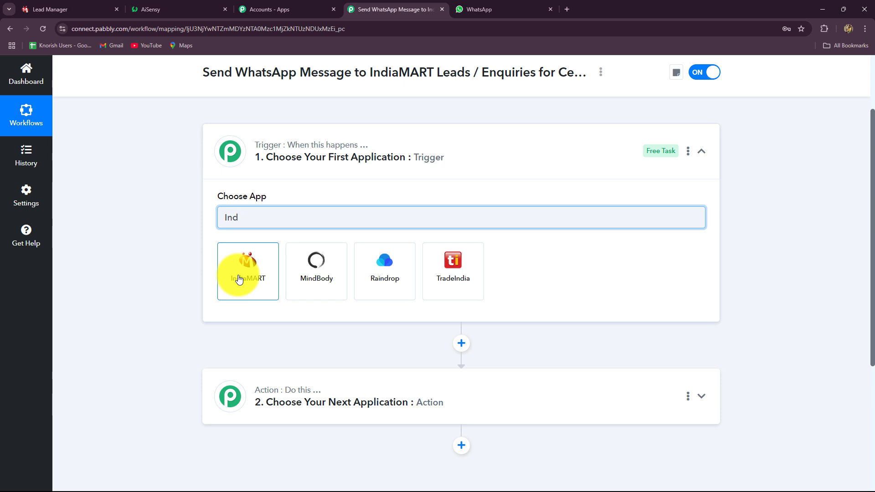
click(239, 279)
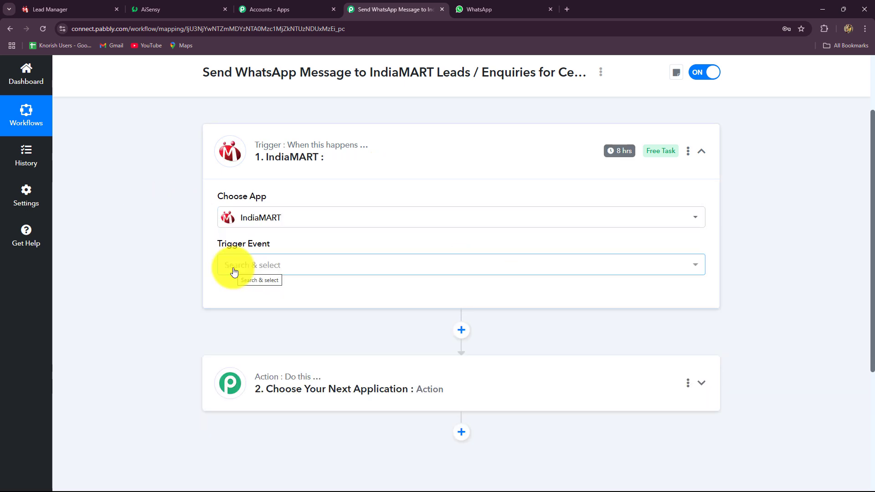
click(234, 272)
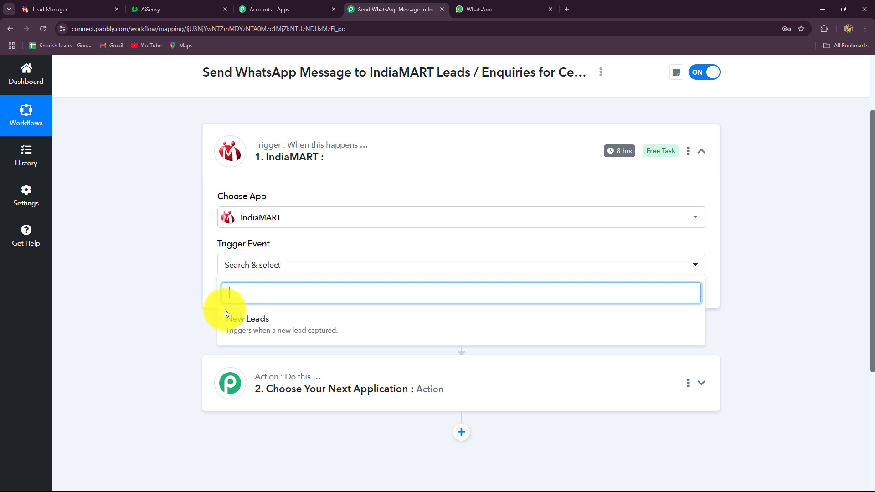
click(252, 333)
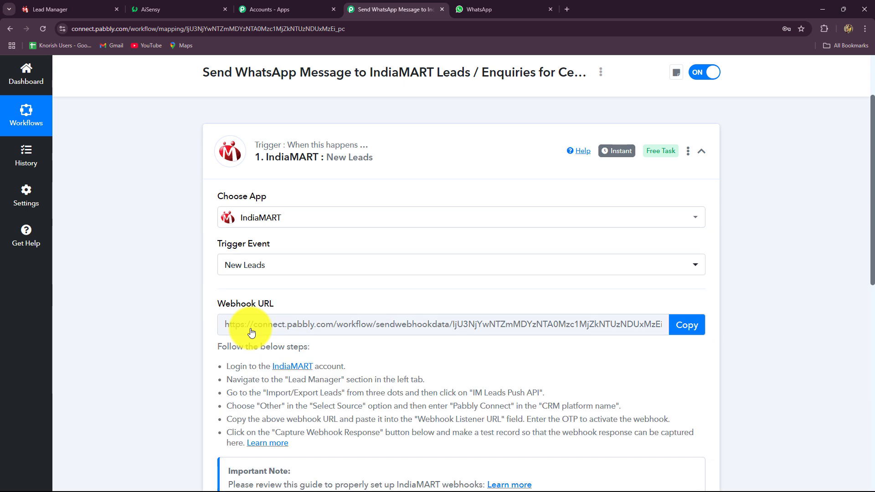
scroll(253, 331, down, 3)
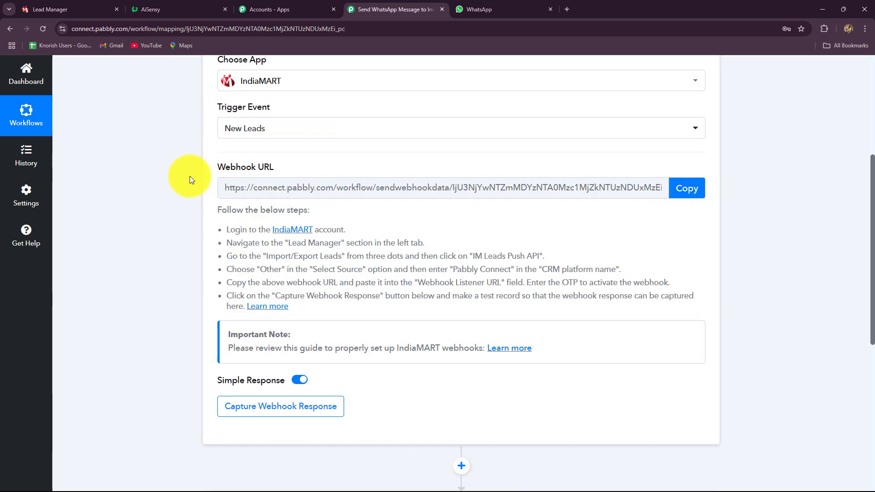
drag(223, 228, 292, 305)
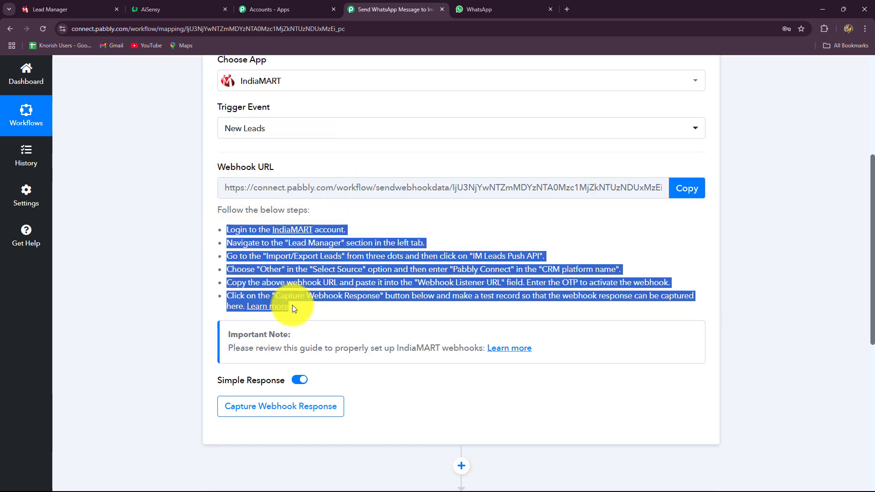
click(197, 288)
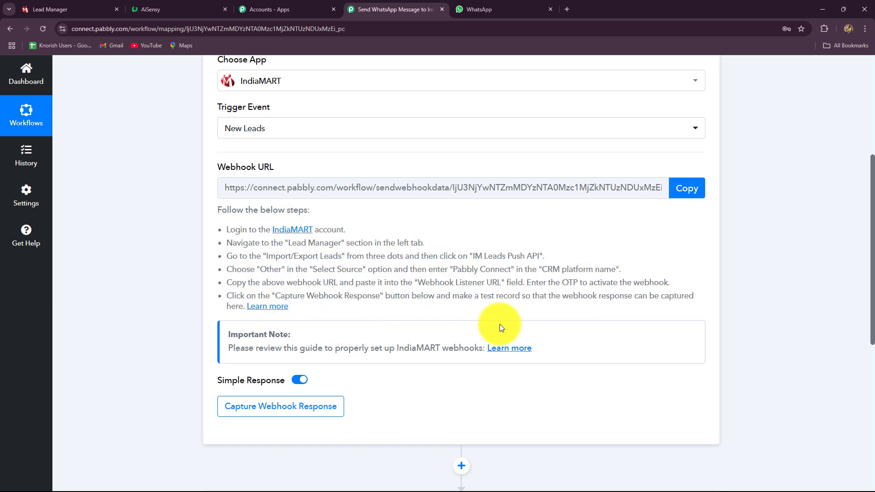
scroll(502, 324, up, 3)
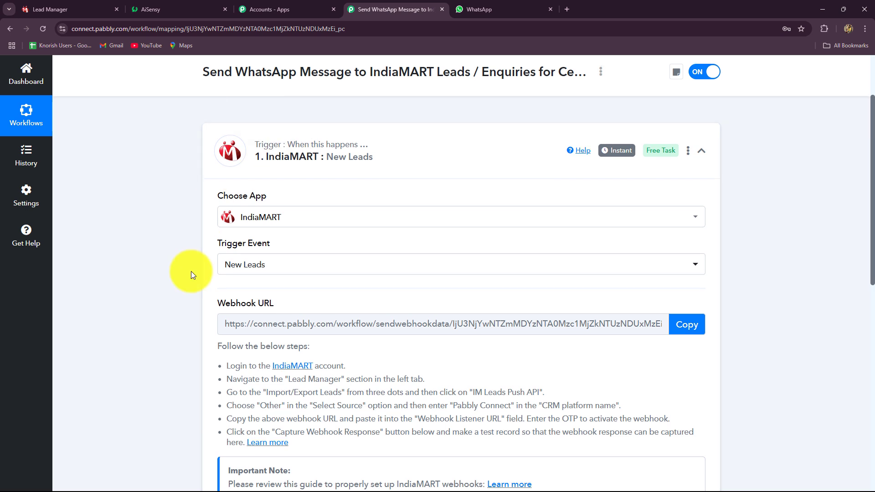
scroll(190, 272, down, 2)
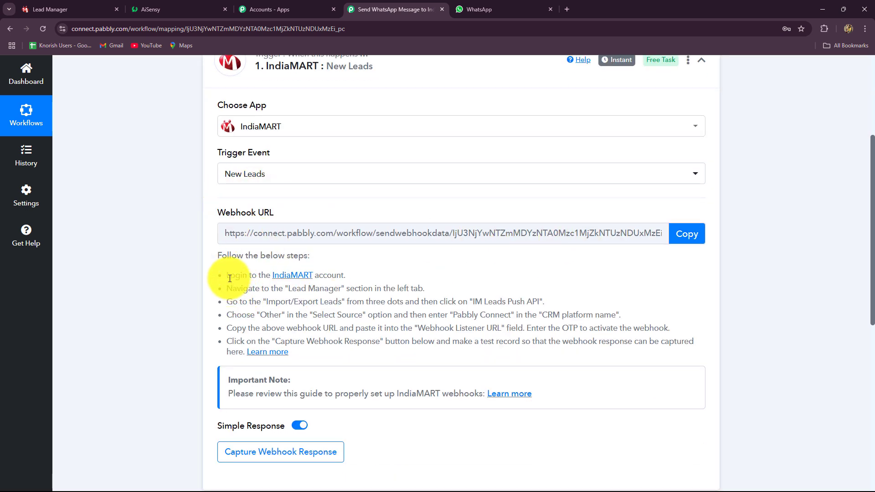
drag(230, 276, 339, 357)
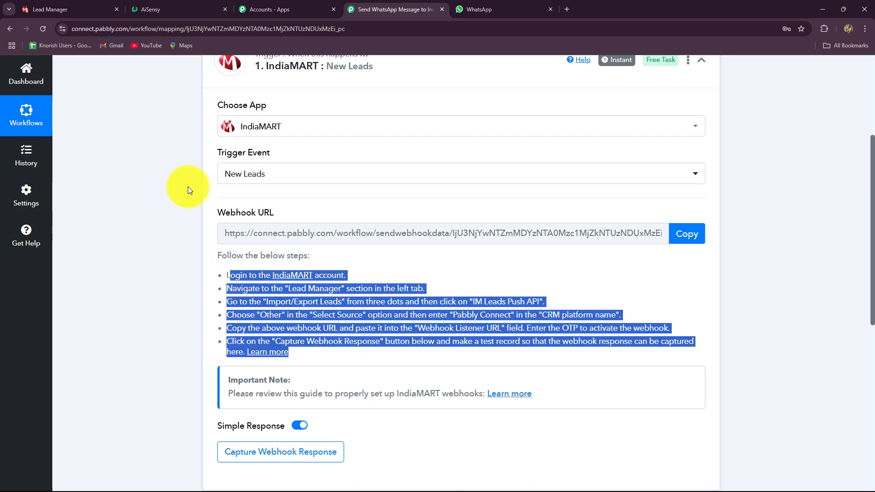
click(59, 10)
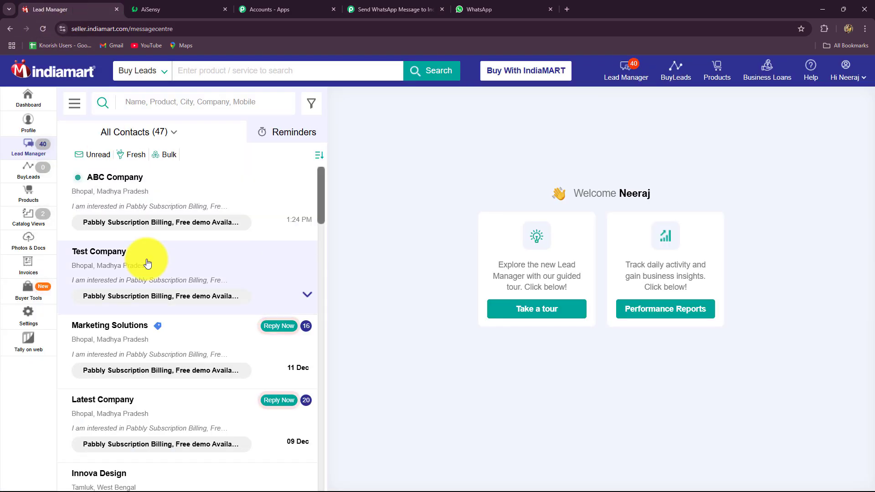
click(416, 9)
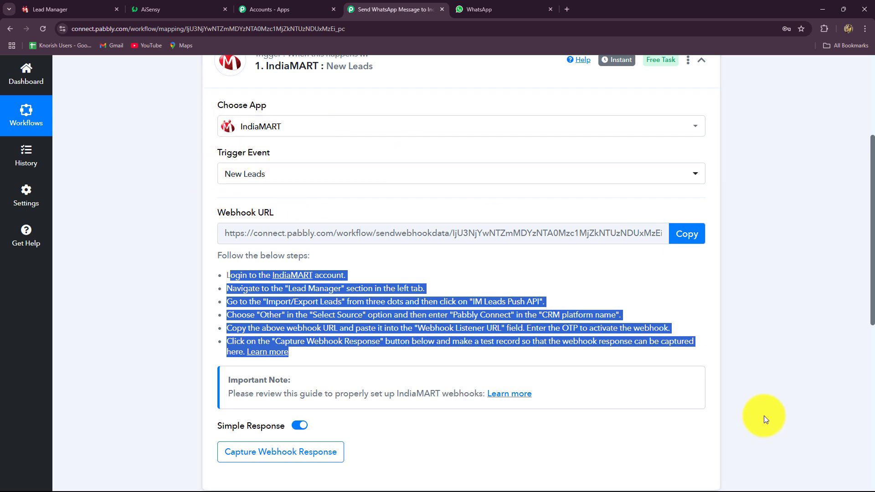
Copy the trigger's webhook URL and switch to the IndiaMART Lead Manager.
click(687, 233)
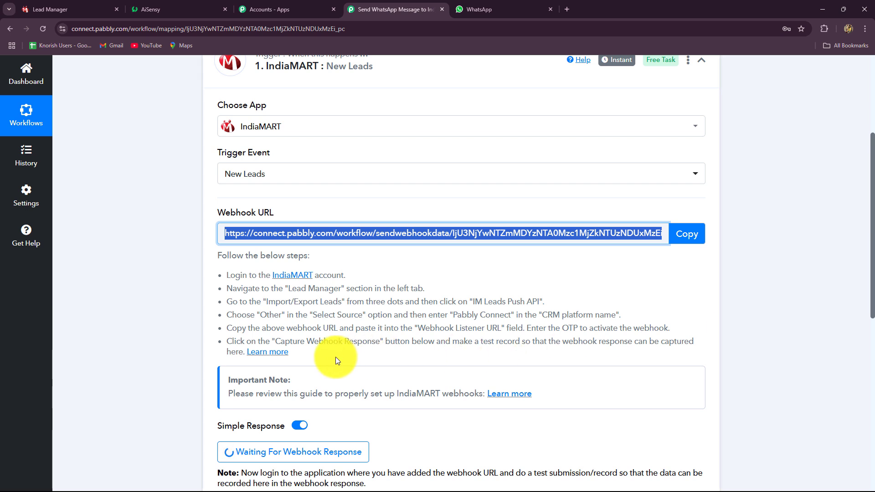
click(65, 10)
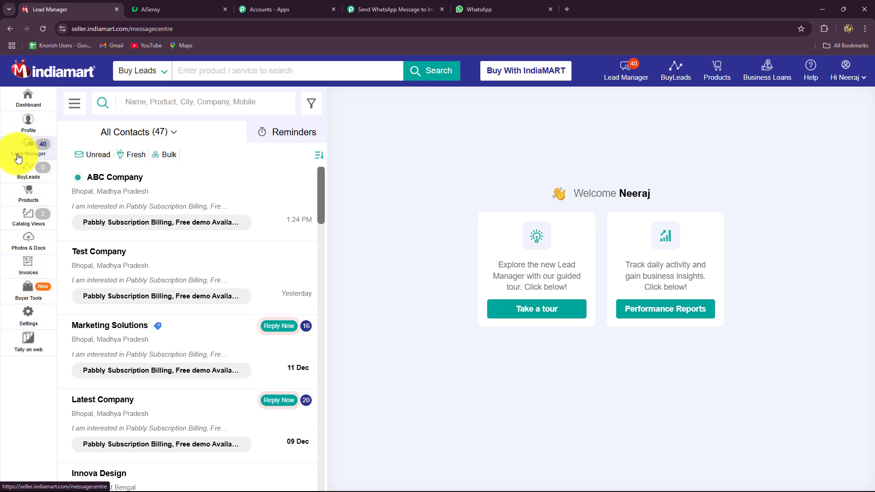
Open IndiaMART's Push API Integration page from the Import / Export Leads menu.
click(75, 104)
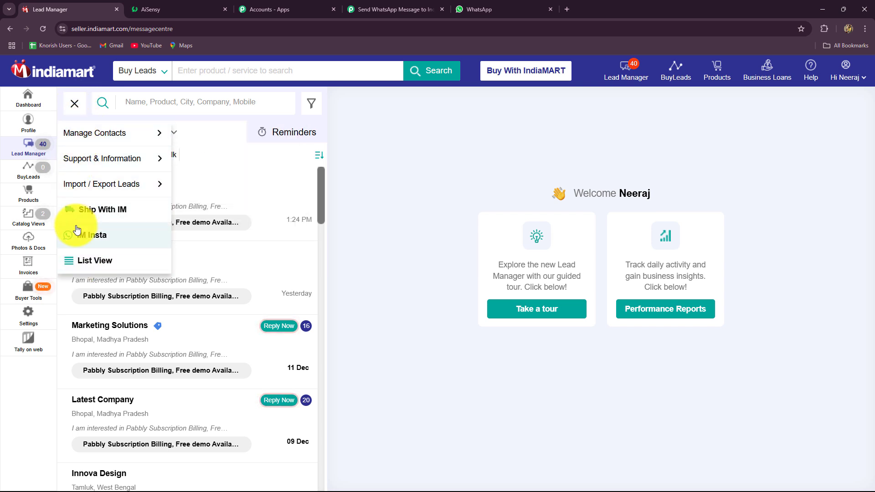
mouse_move(69, 185)
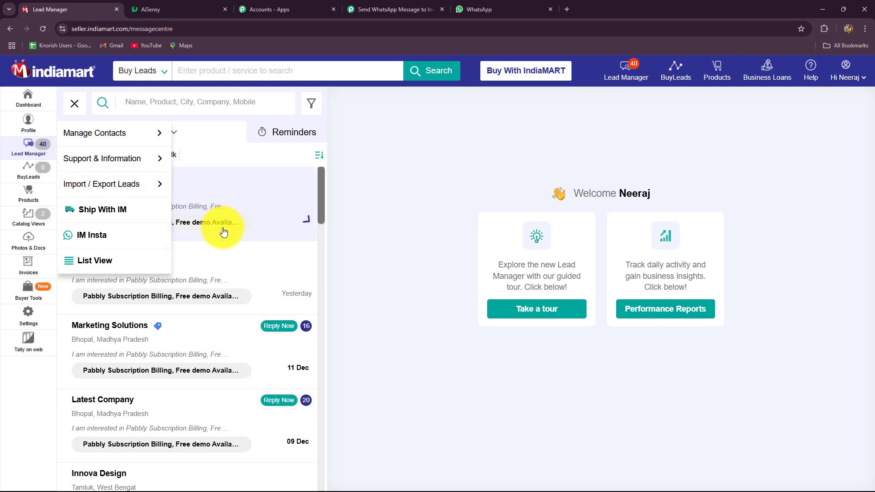
click(205, 211)
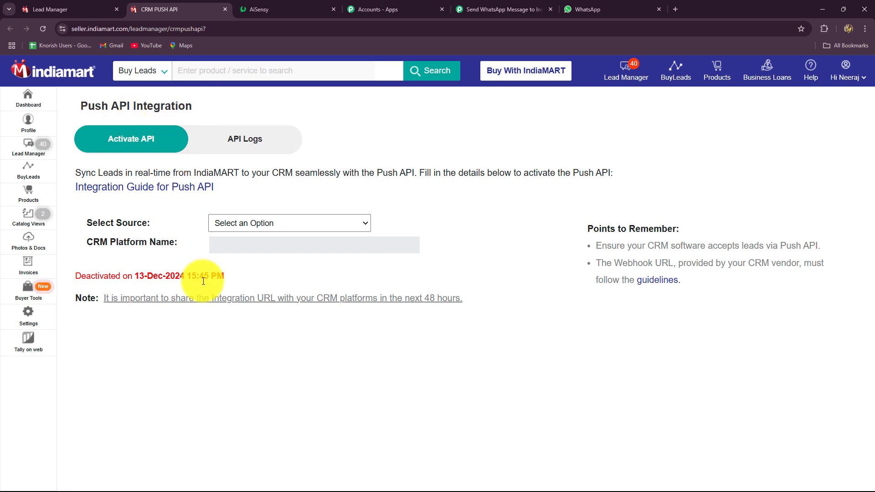
Save Push API details with source Other, CRM name 'Pabbly Connect' and the pasted webhook URL.
click(225, 224)
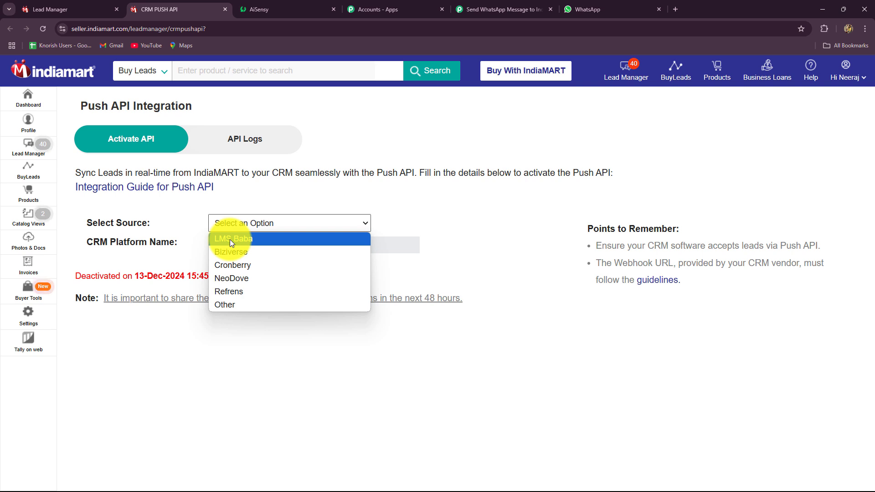
click(230, 305)
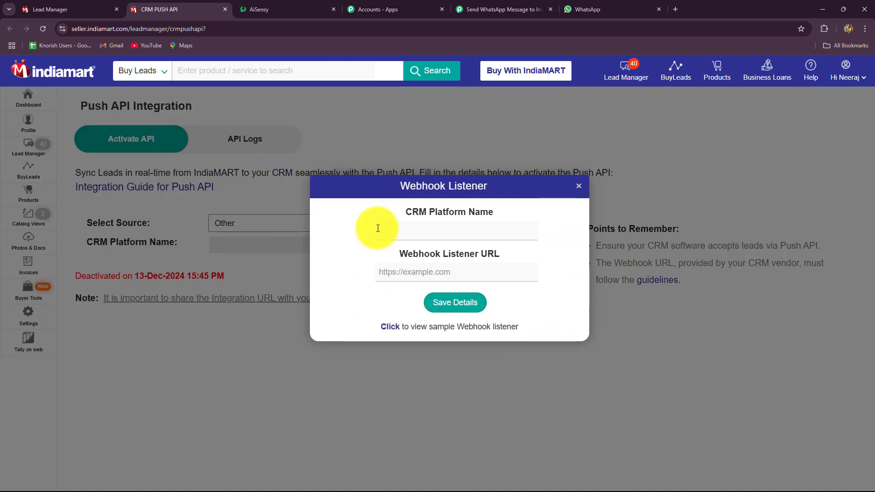
click(477, 235)
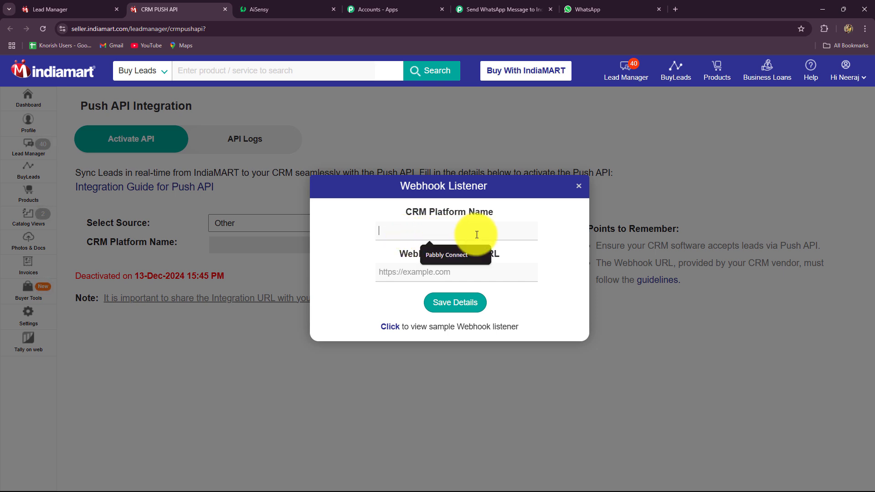
click(461, 253)
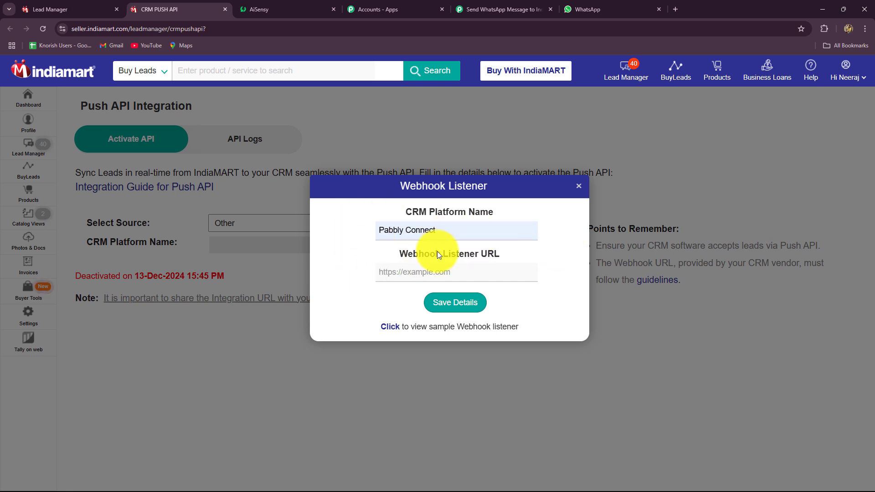
click(399, 274)
key(ctrl+v)
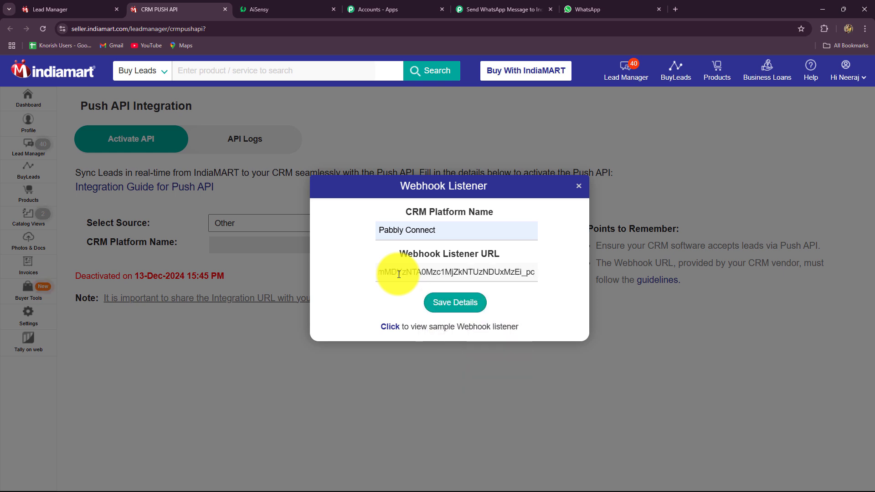
click(450, 305)
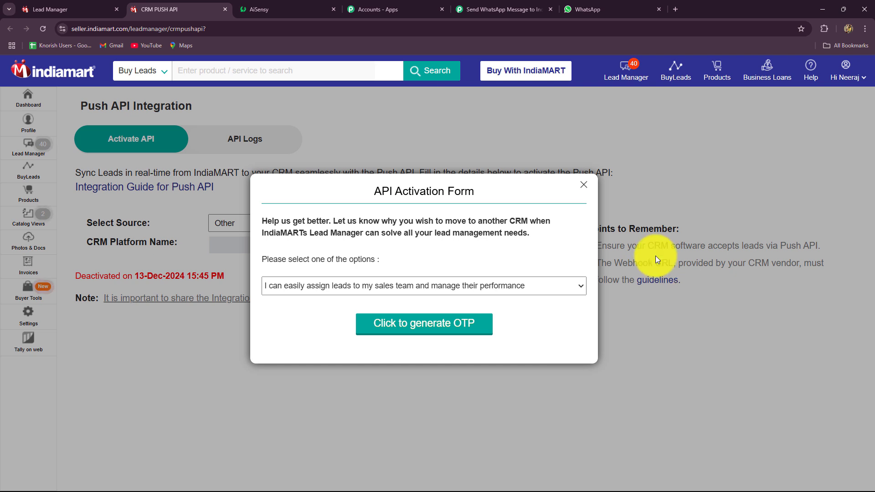
Activate the Push API with the easy-interface reason and OTP verification, then return to Pabbly.
click(387, 286)
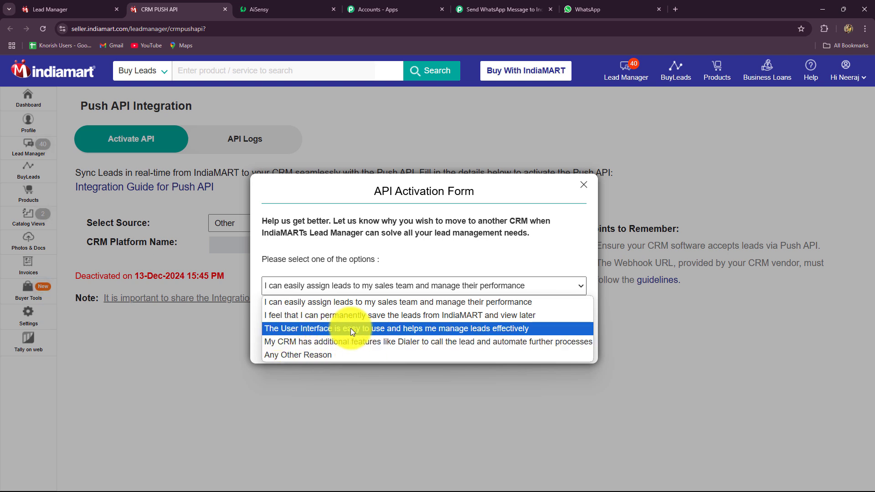
click(491, 330)
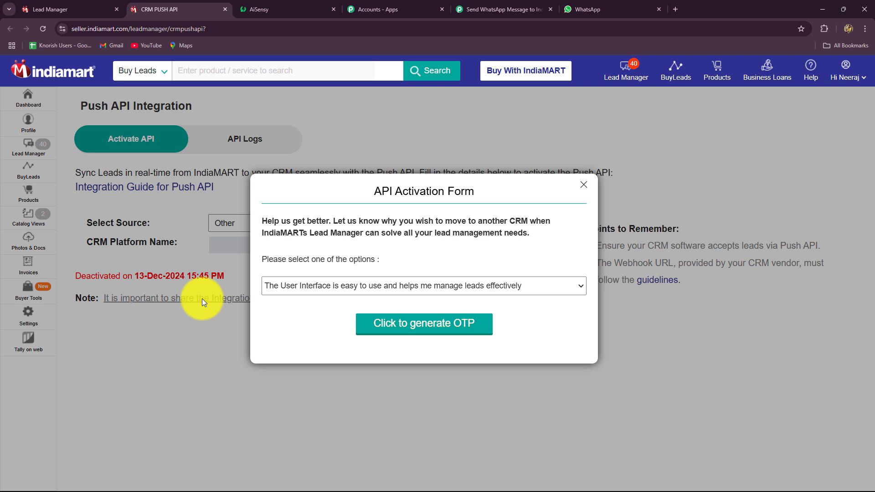
click(472, 326)
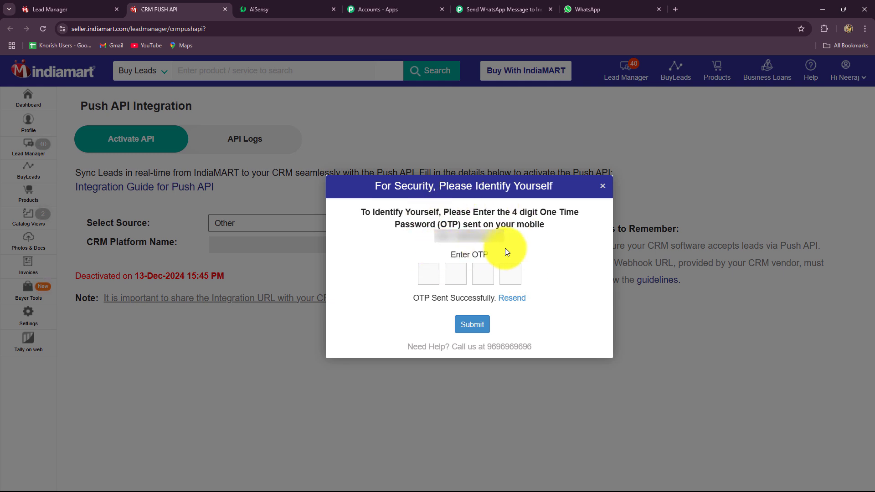
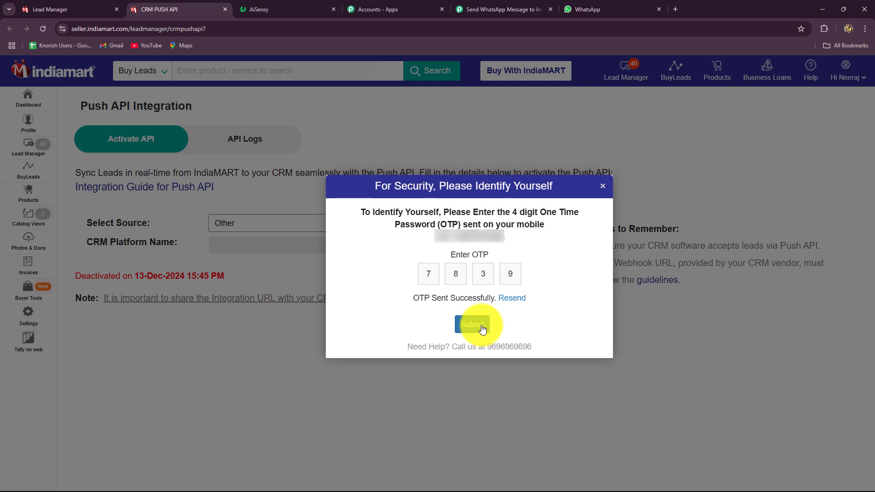
click(482, 329)
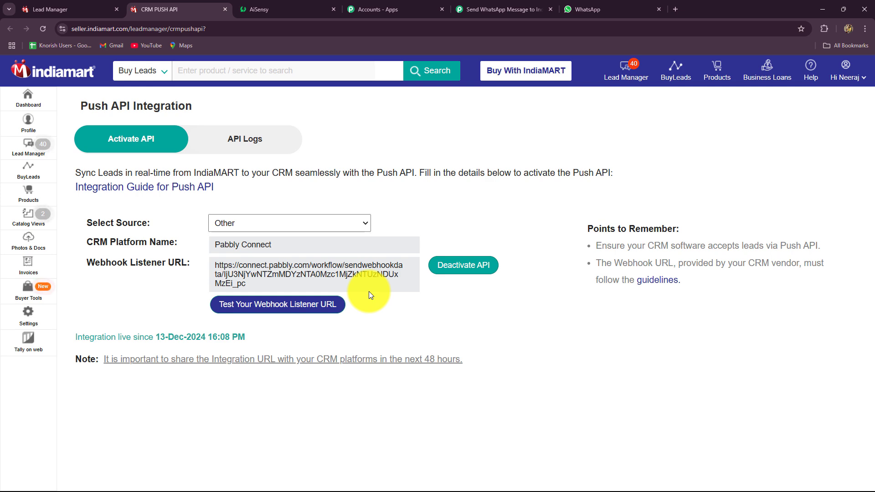
click(488, 7)
scroll(756, 289, down, 4)
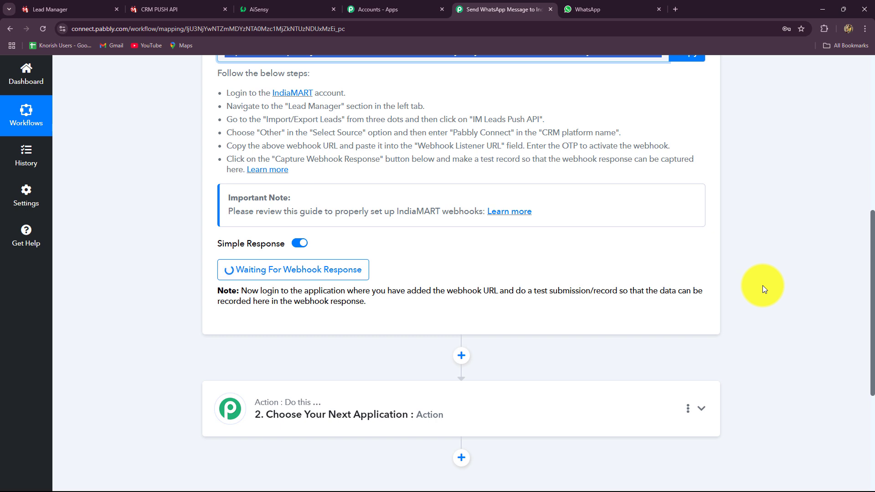
scroll(677, 163, up, 4)
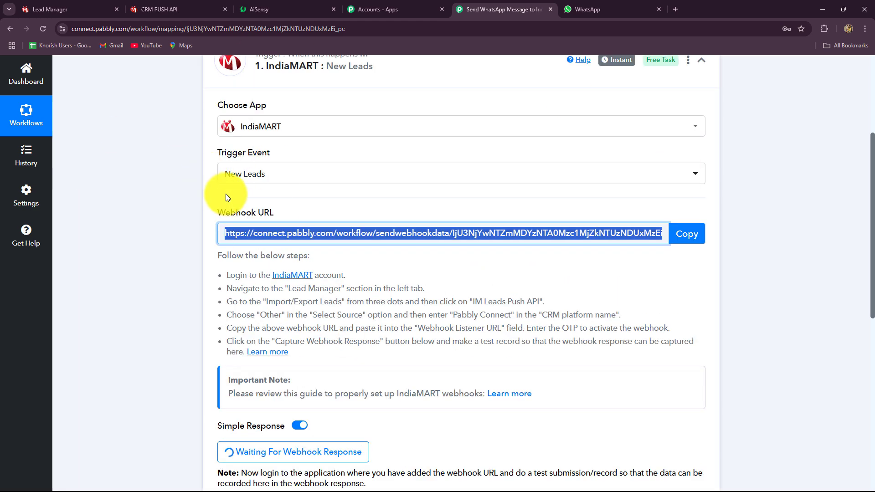
scroll(355, 278, down, 3)
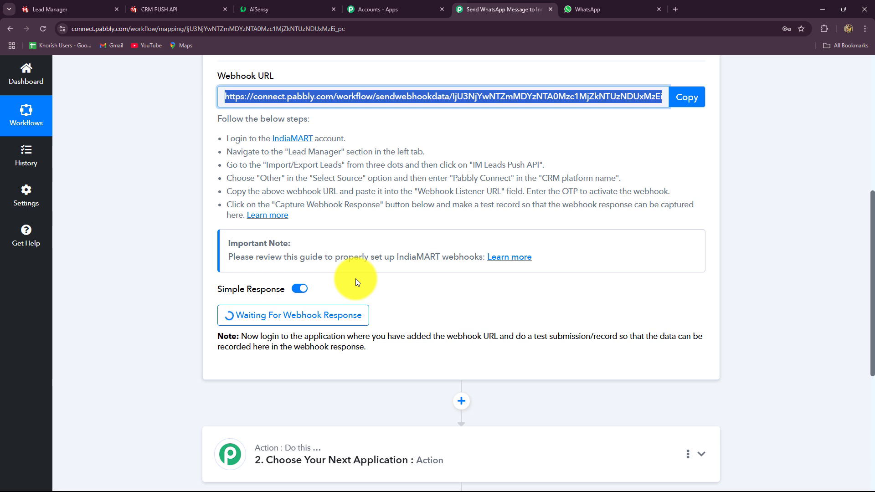
scroll(356, 278, up, 3)
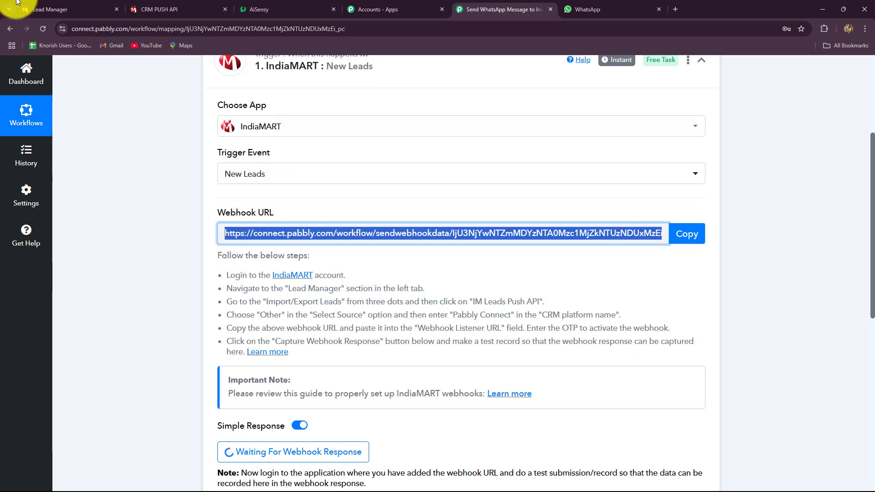
click(50, 10)
click(372, 249)
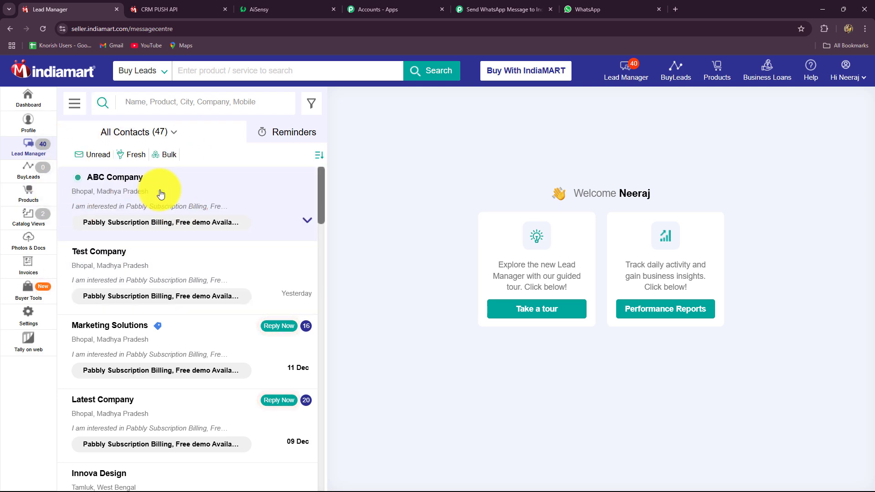
click(524, 9)
scroll(753, 256, down, 5)
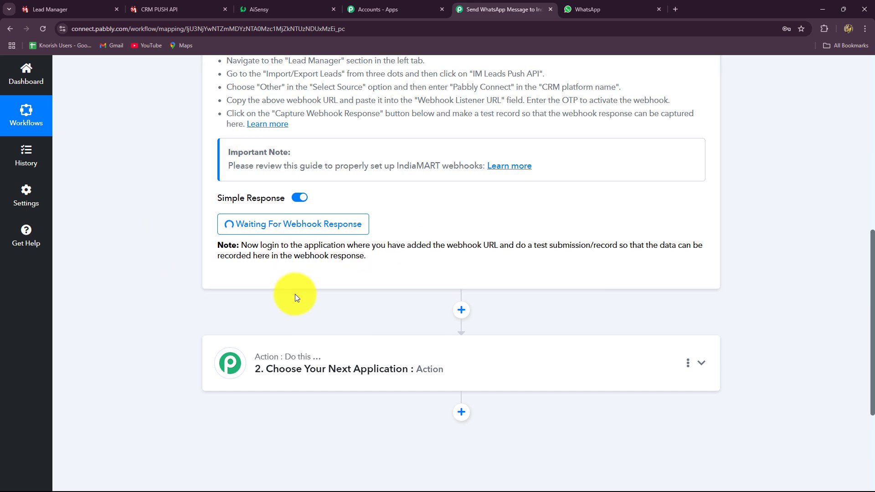
scroll(295, 295, up, 3)
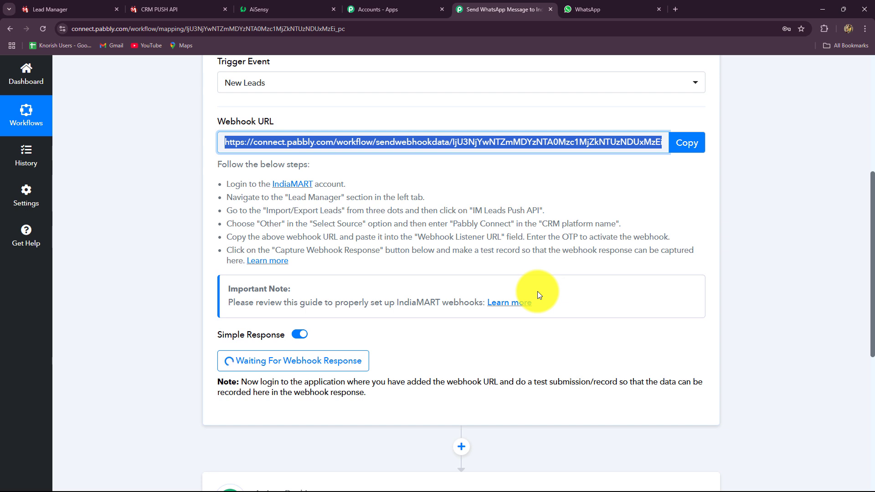
scroll(538, 294, up, 3)
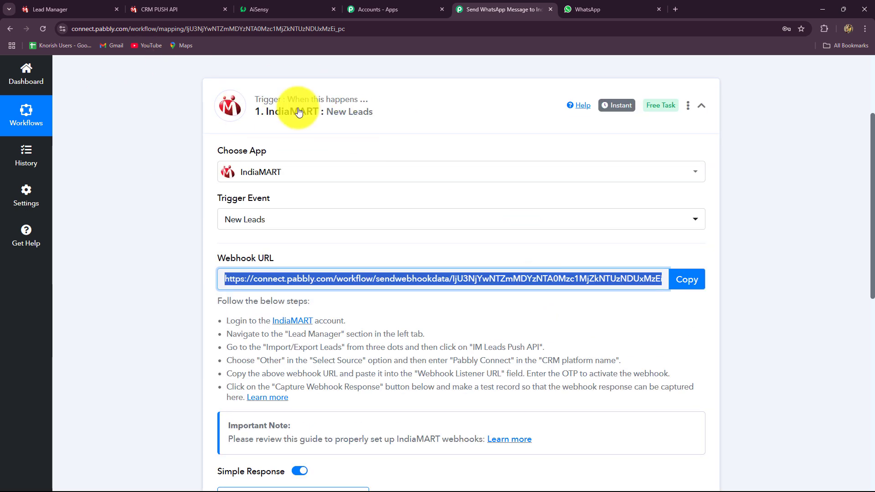
Open the Pabbly Subscription Billing enquiry and choose Single User edition with 1 Year duration.
key(alt+Tab)
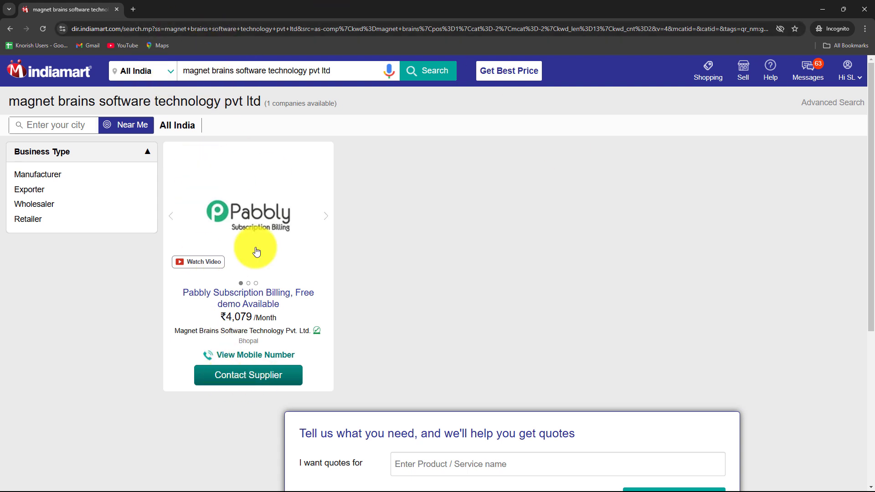
click(227, 374)
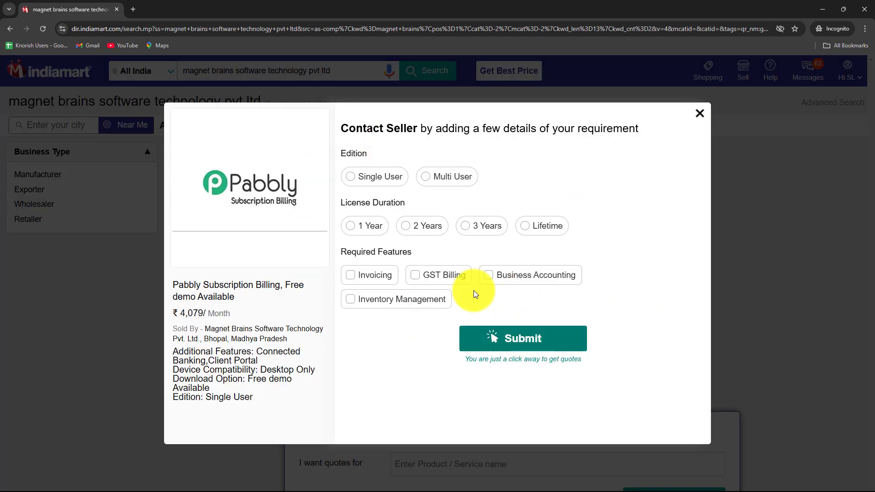
click(438, 181)
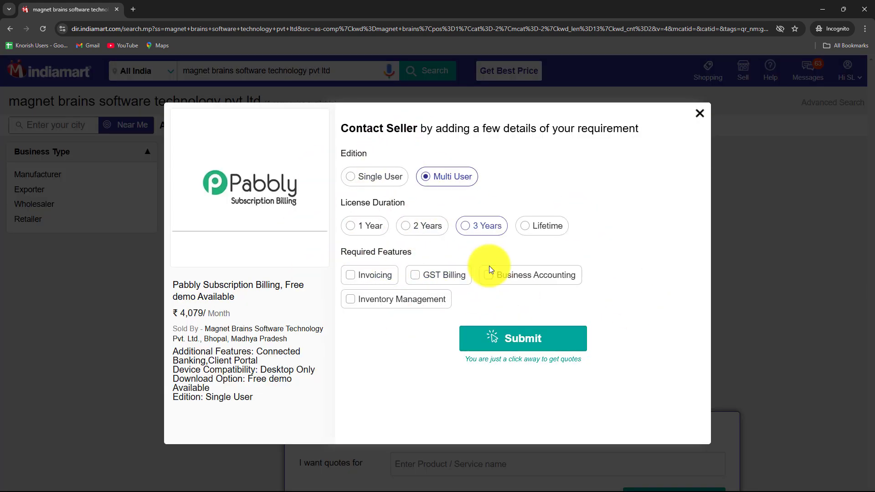
click(371, 181)
click(373, 228)
click(498, 338)
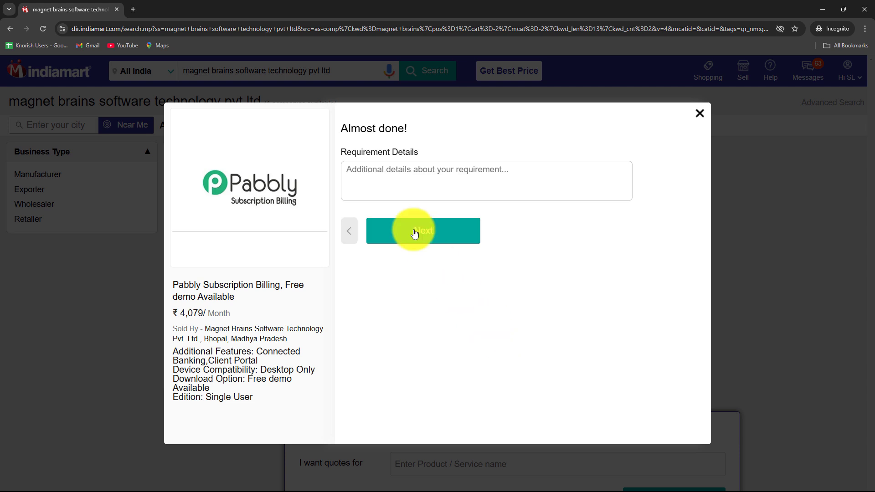
Paste the PPC cement requirement details and send the enquiry to the seller.
click(397, 178)
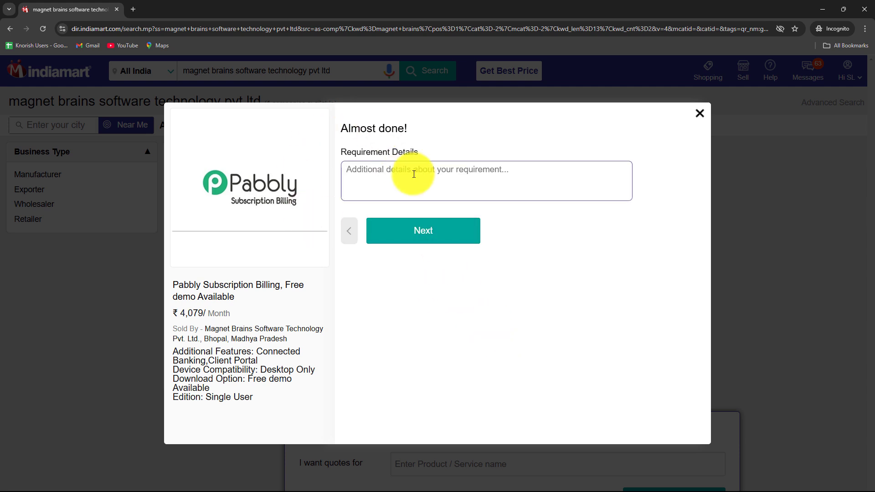
text(Looking for PPC cement for an upcoming residential project.)
click(532, 275)
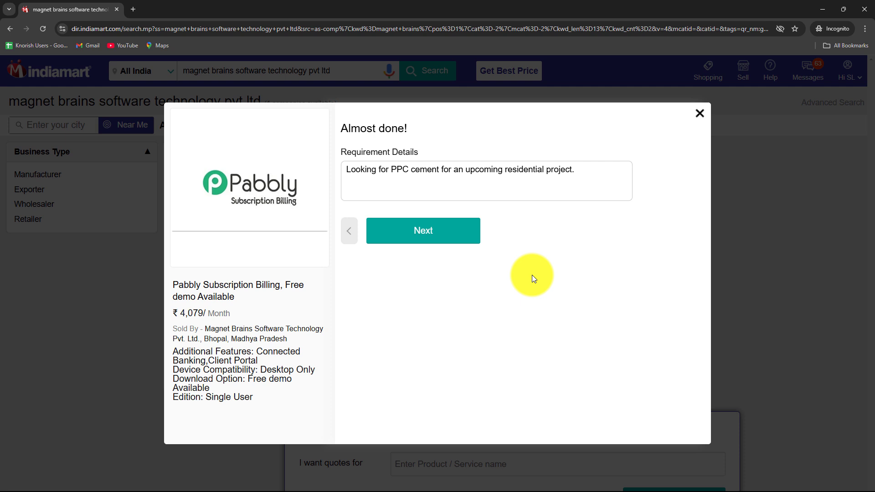
click(453, 238)
click(419, 229)
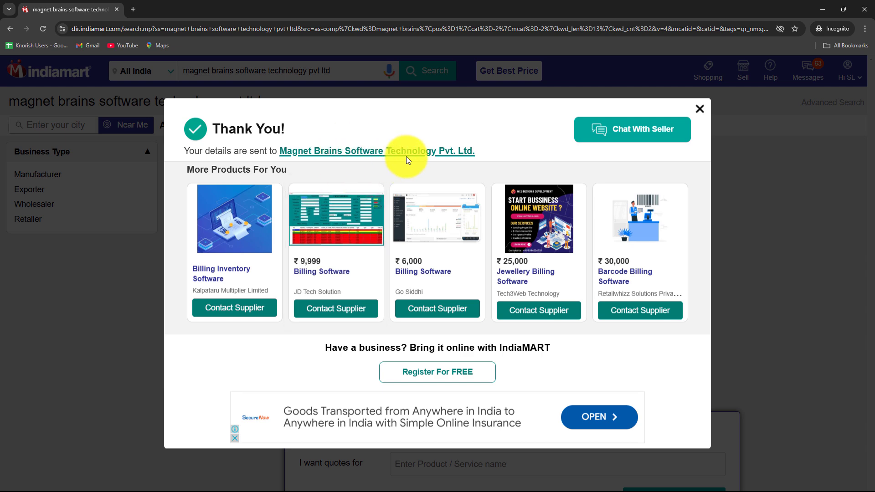
click(701, 109)
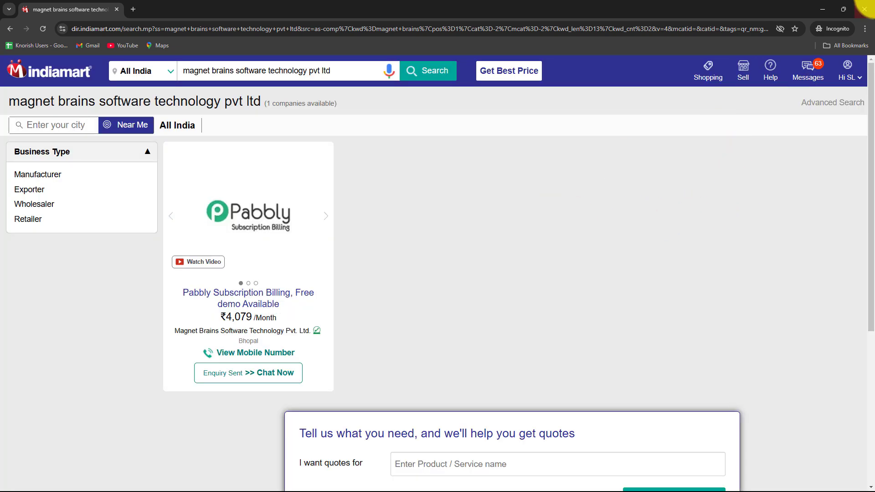
Close the buyer window, view ABC Company's PPC cement enquiry in Lead Manager, and return to Pabbly.
click(865, 9)
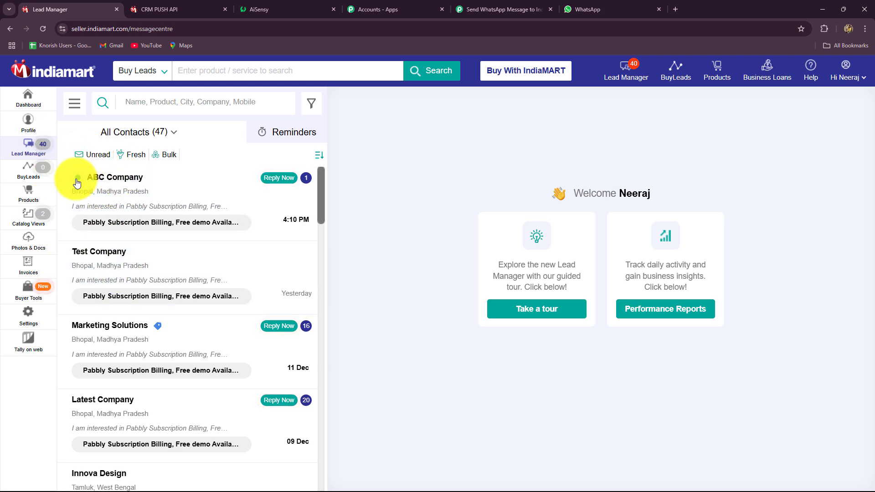
click(117, 180)
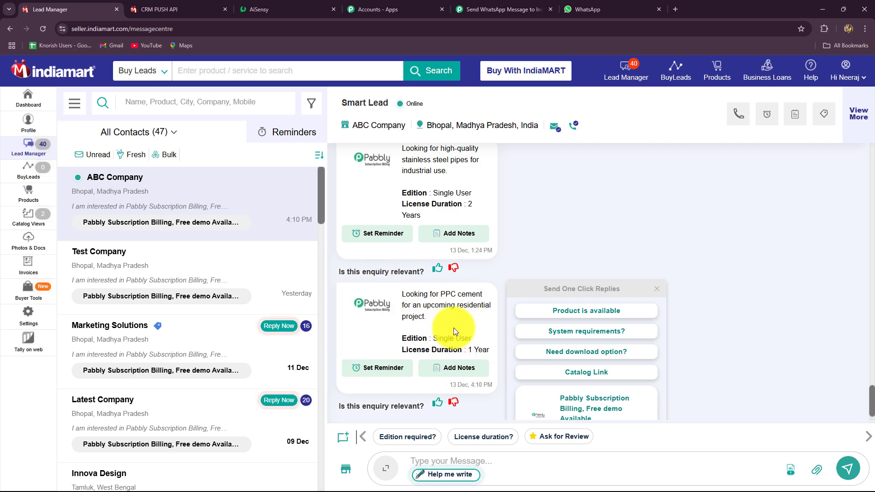
click(474, 9)
Check the captured response's STATUS SUCCESS, unique query id, subject and sender state Madhya Pradesh.
scroll(861, 283, down, 5)
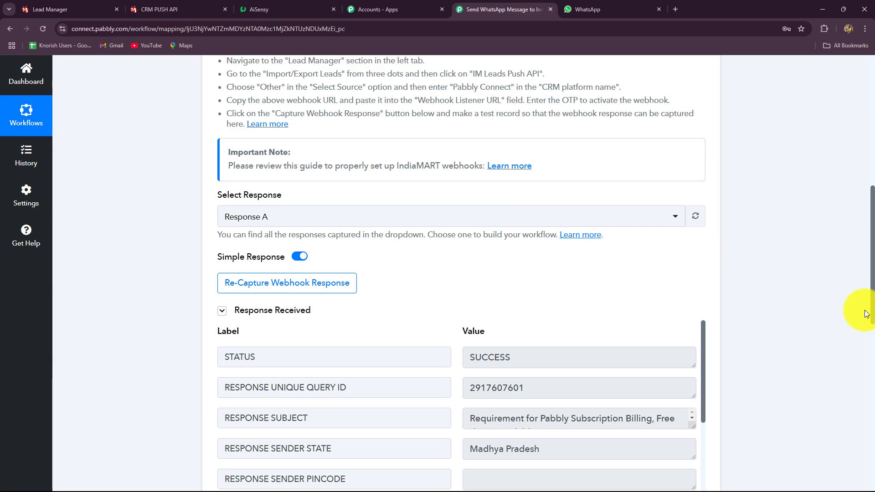
scroll(866, 314, down, 3)
scroll(866, 313, down, 1)
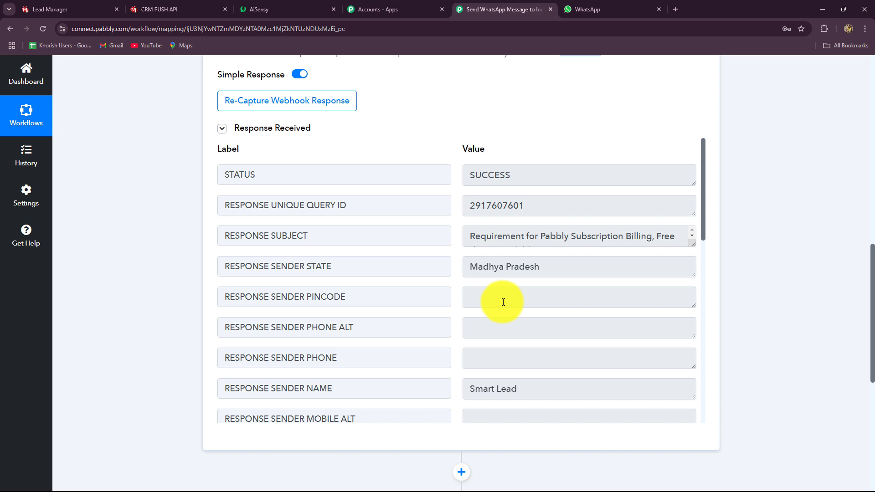
drag(538, 175, 445, 182)
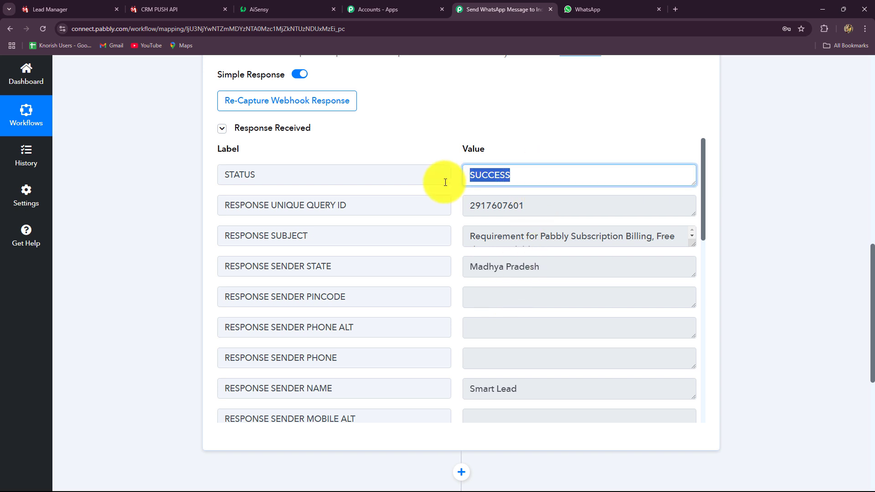
click(553, 200)
drag(475, 238, 629, 246)
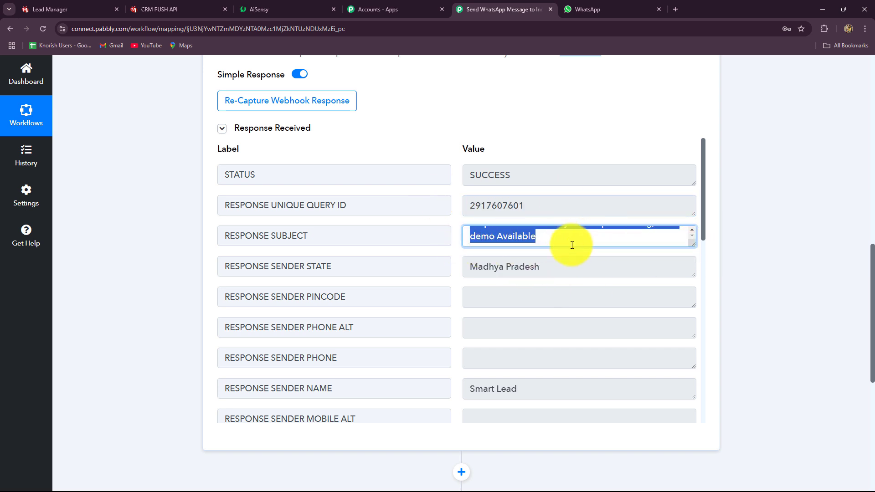
drag(554, 272, 448, 282)
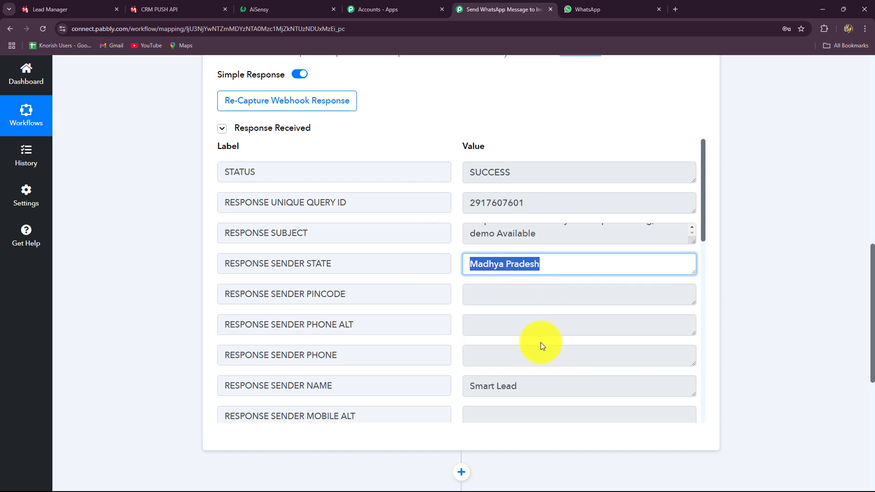
Read the full PPC cement enquiry message, then scroll back up to the trigger header.
scroll(541, 344, down, 5)
scroll(542, 343, down, 4)
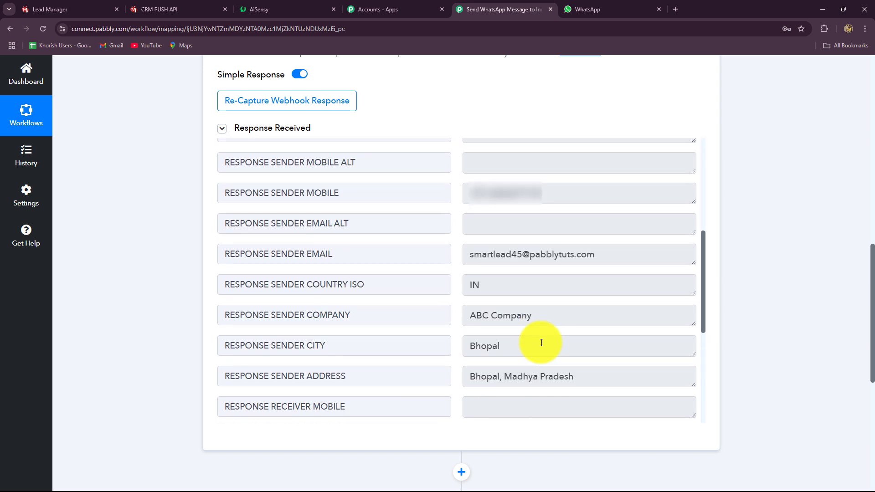
drag(498, 162, 416, 225)
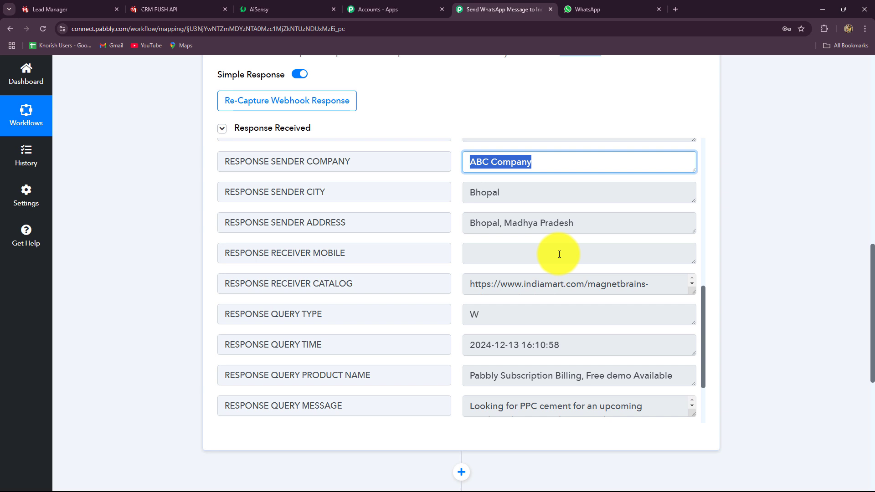
scroll(522, 257, down, 2)
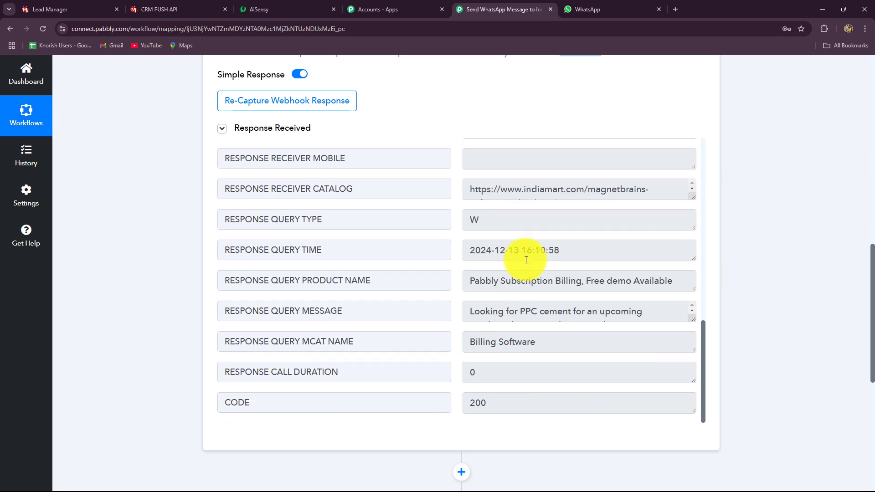
drag(471, 316, 623, 320)
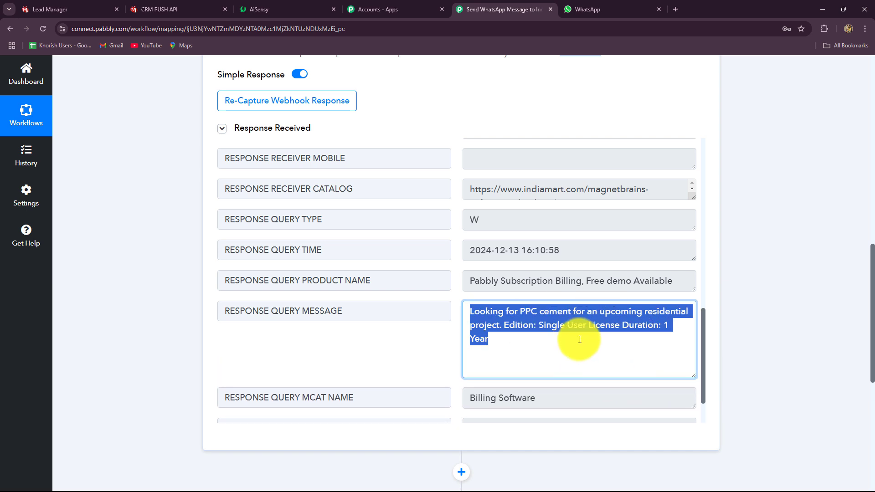
click(512, 362)
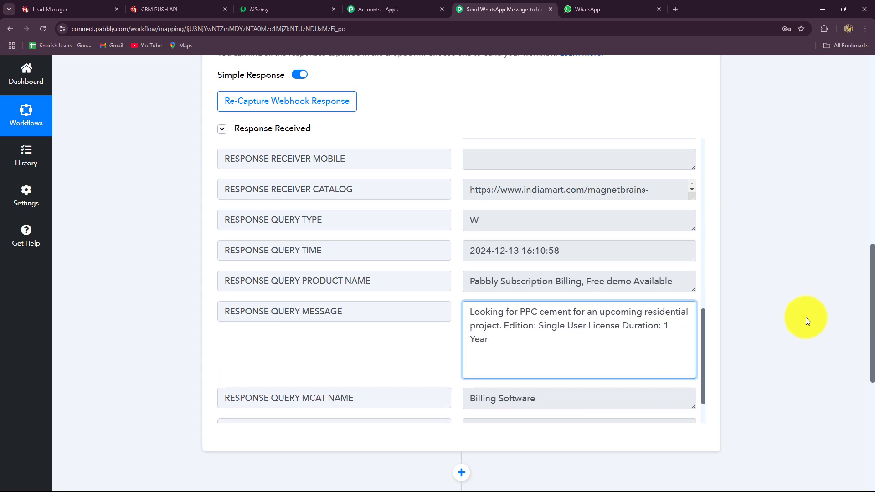
scroll(805, 317, up, 10)
scroll(807, 308, up, 2)
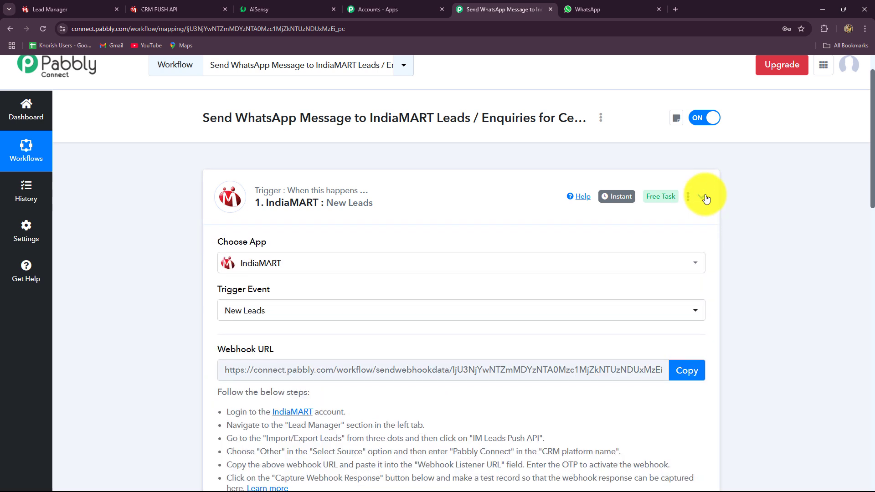
Collapse the IndiaMART trigger and pick WhatsApp by AiSensy as the action app via a 'Wh' search.
click(701, 197)
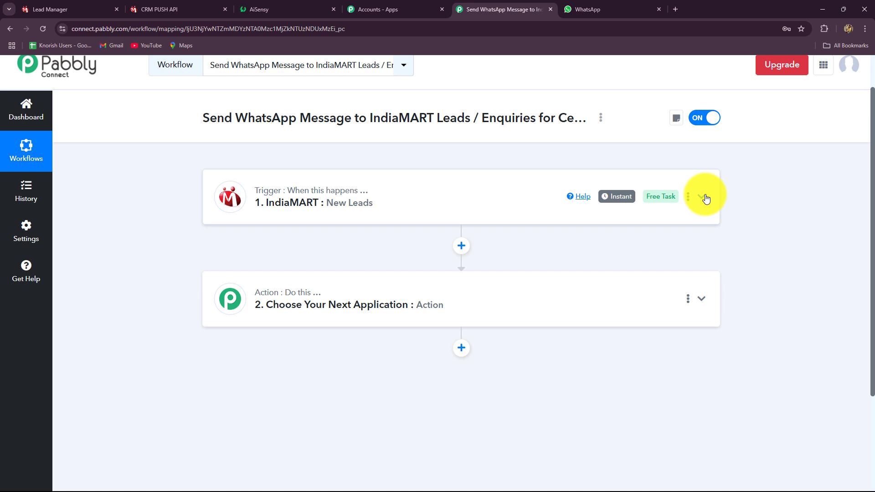
scroll(280, 253, down, 2)
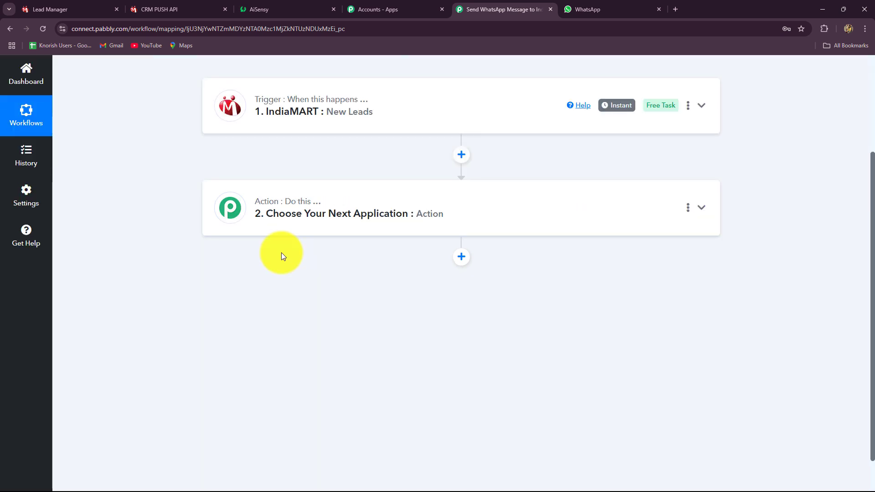
click(297, 210)
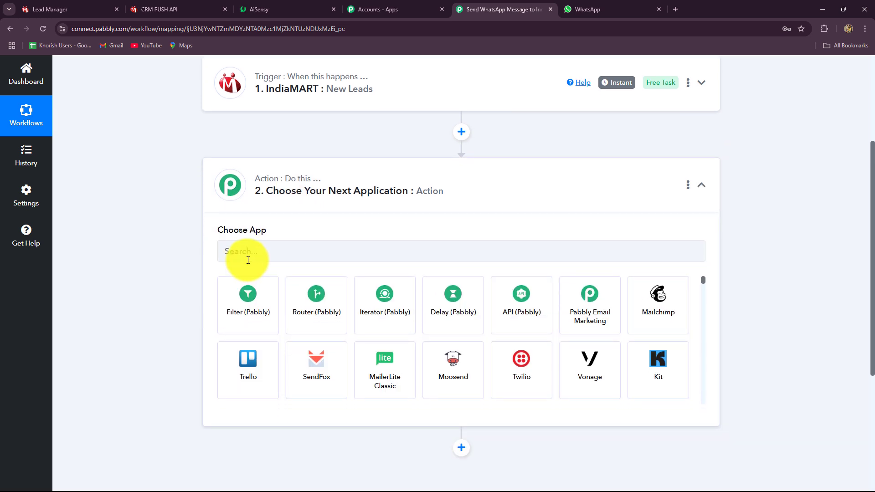
click(249, 8)
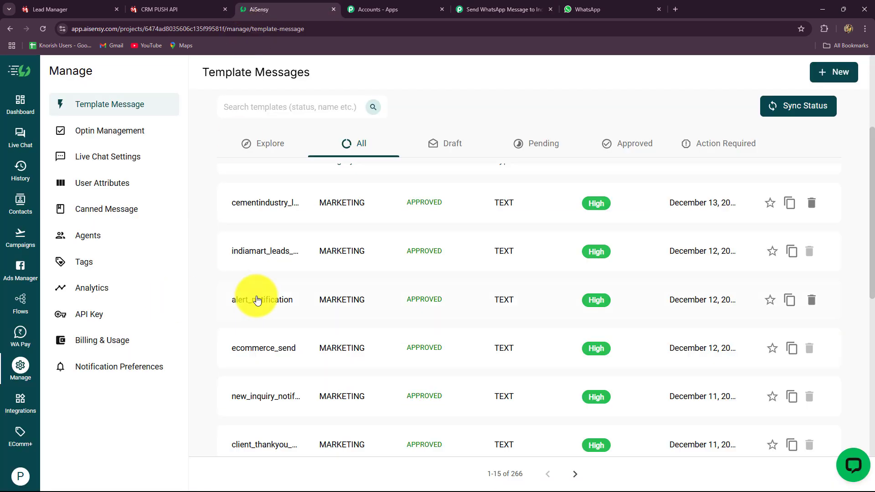
click(504, 7)
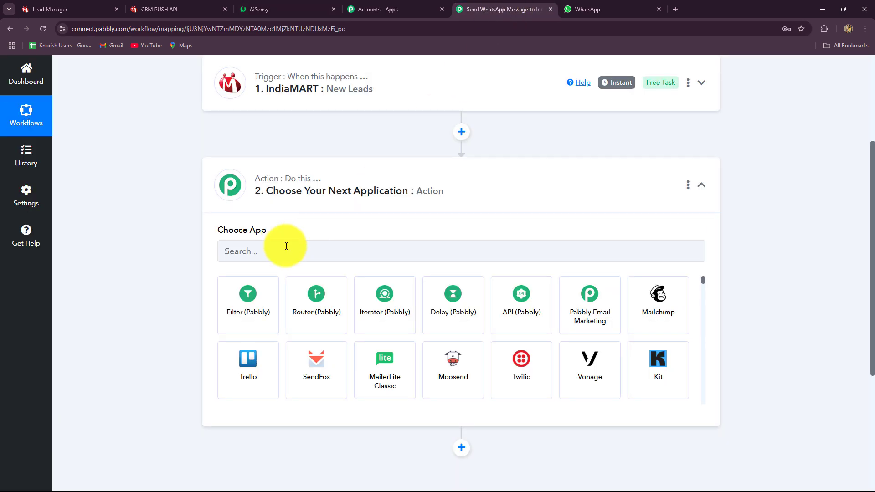
click(259, 253)
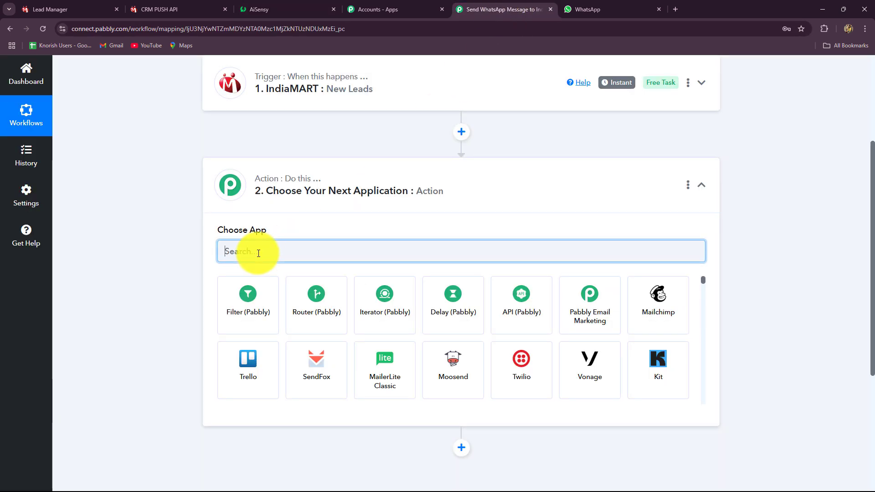
key(Caps_Lock)
text(Wht)
key(BackSpace)
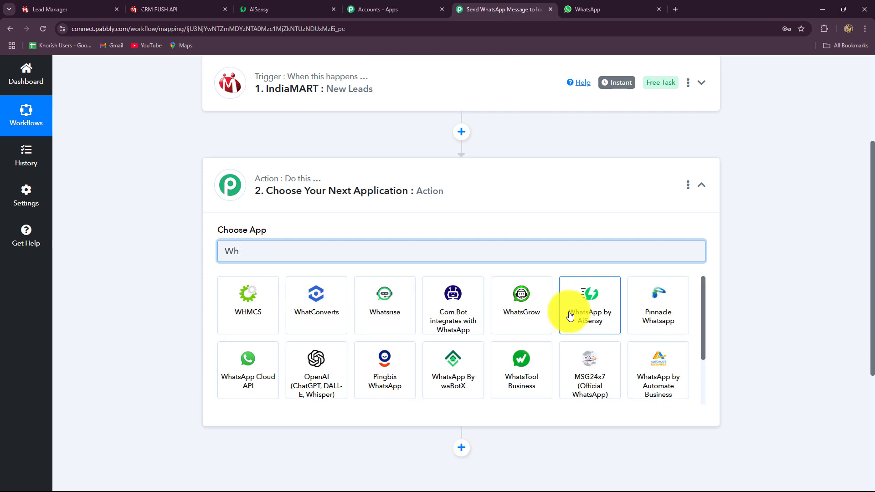
click(569, 313)
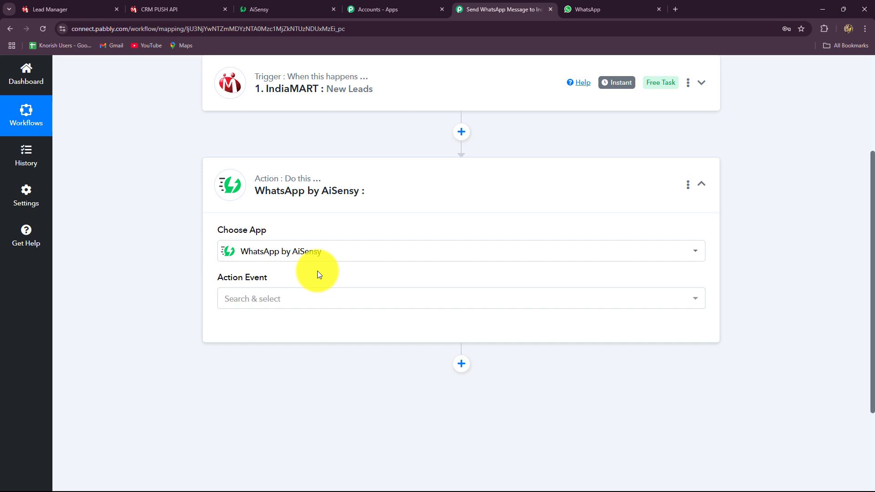
Choose Send Template Message as the AiSensy action event and begin connecting the account.
click(266, 305)
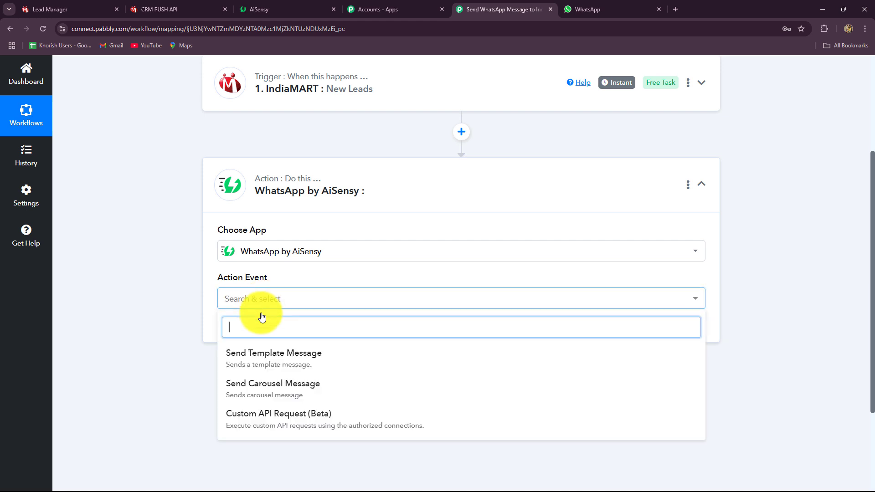
click(255, 361)
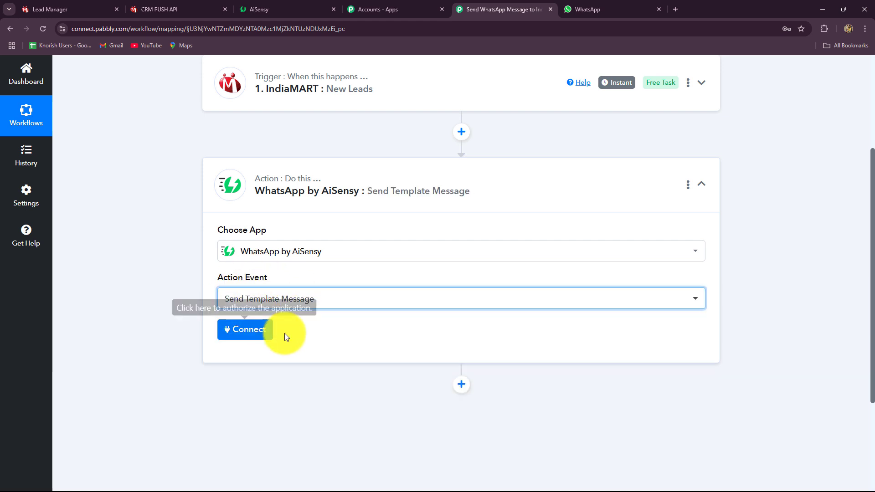
scroll(339, 341, down, 2)
click(249, 238)
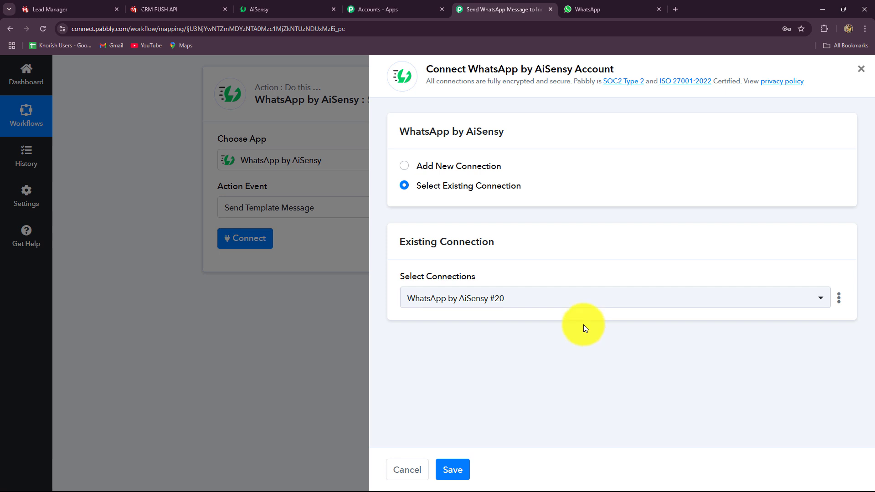
Add a new AiSensy connection and review the API key help instructions.
click(269, 9)
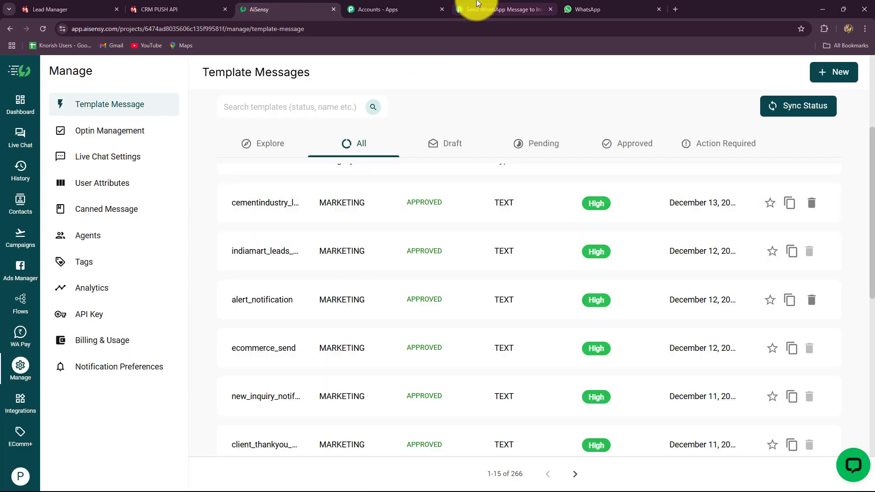
click(497, 9)
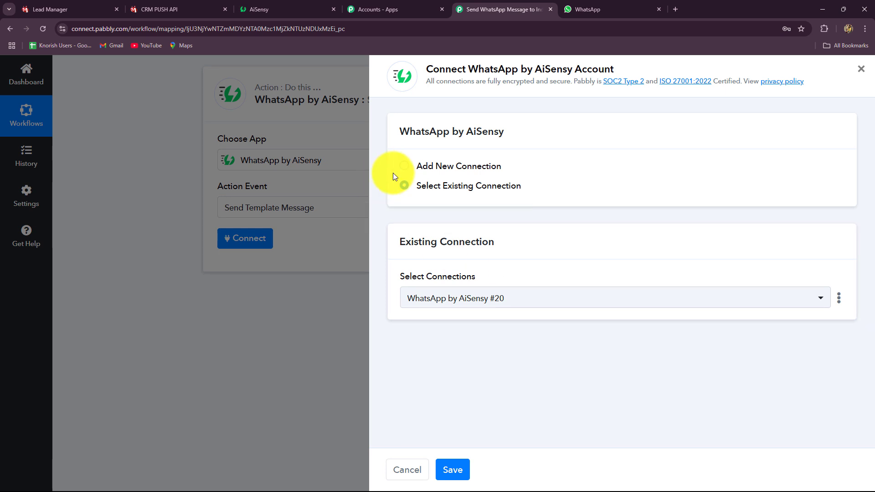
click(404, 168)
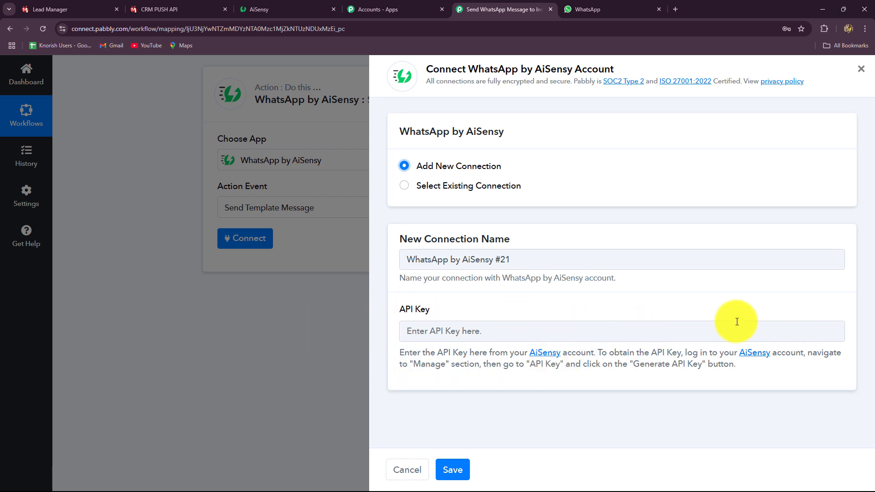
drag(405, 354, 610, 375)
click(459, 308)
click(285, 10)
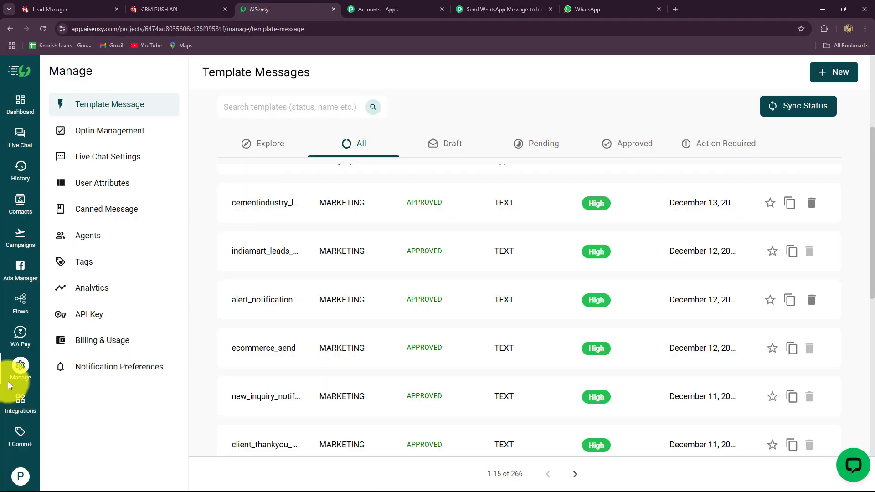
Copy the API key from AiSensy's Manage > API Key page and return to Pabbly.
click(28, 372)
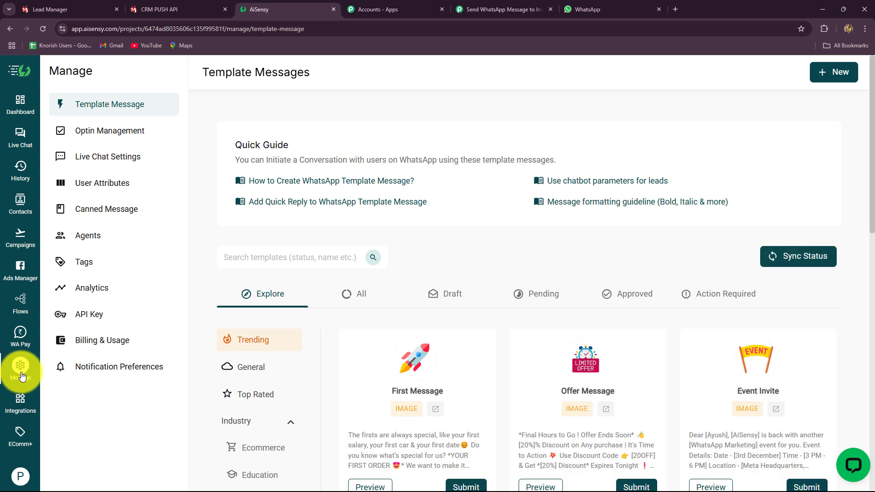
click(83, 314)
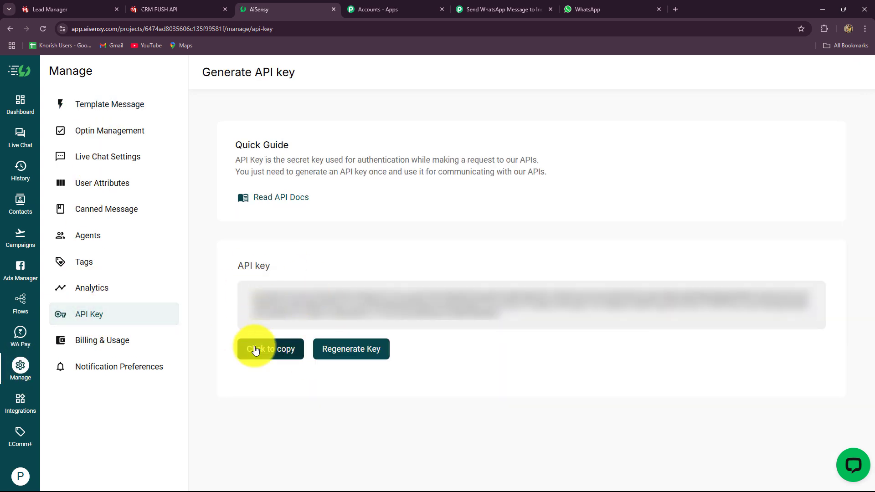
click(255, 351)
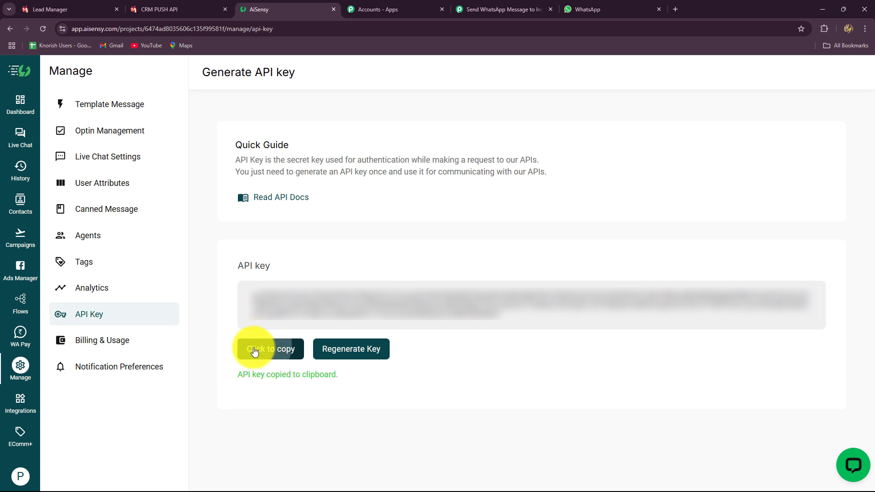
click(469, 10)
Paste the copied AiSensy API key, save the connection, and review the template message fields.
click(428, 326)
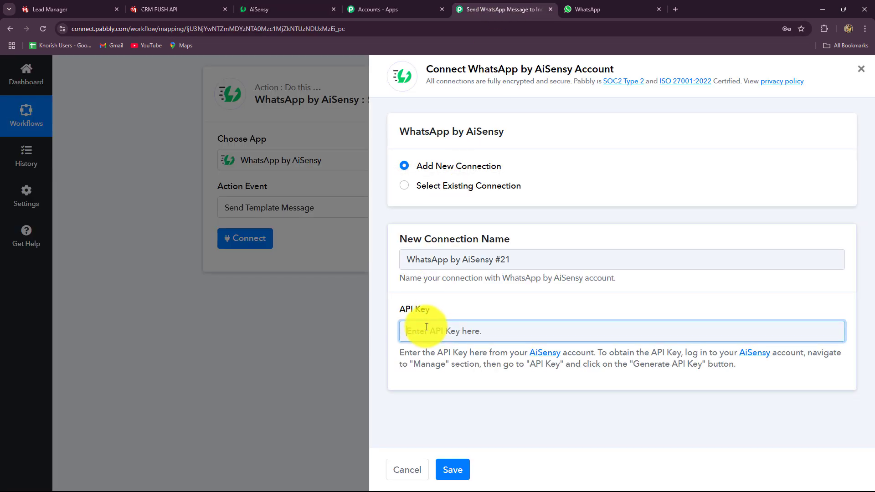
key(ctrl+v)
click(454, 467)
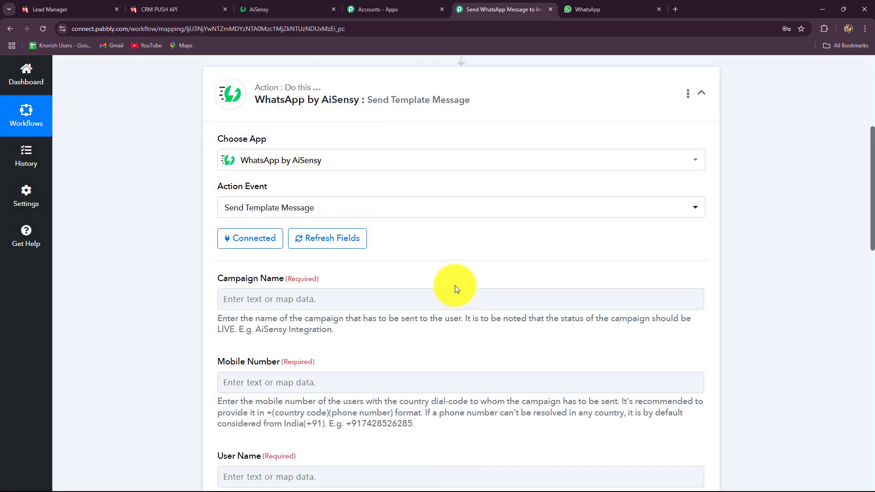
scroll(455, 285, down, 10)
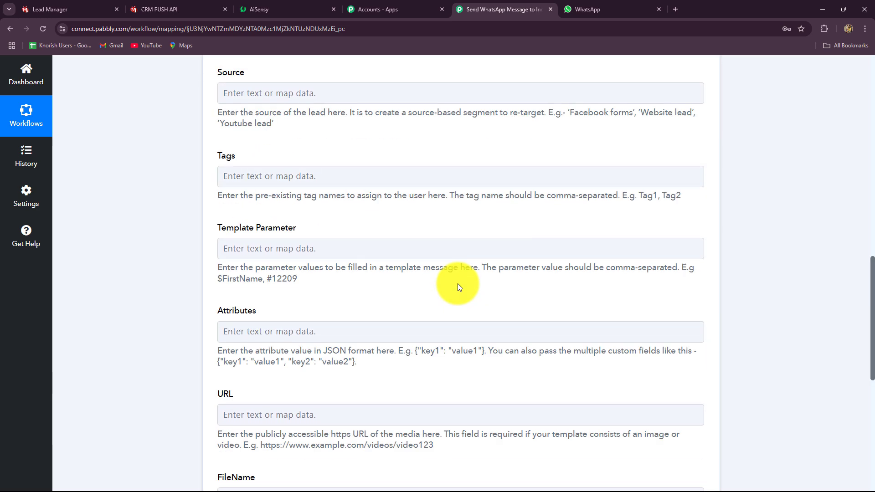
scroll(458, 286, up, 9)
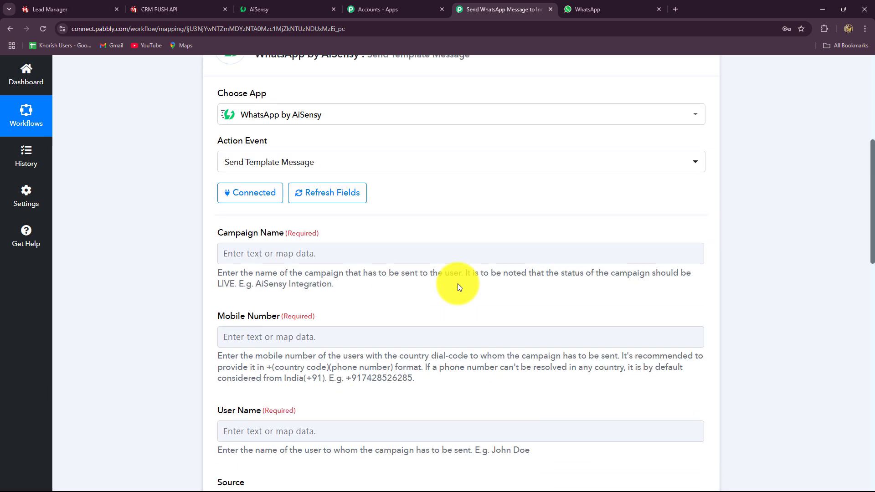
scroll(458, 286, down, 2)
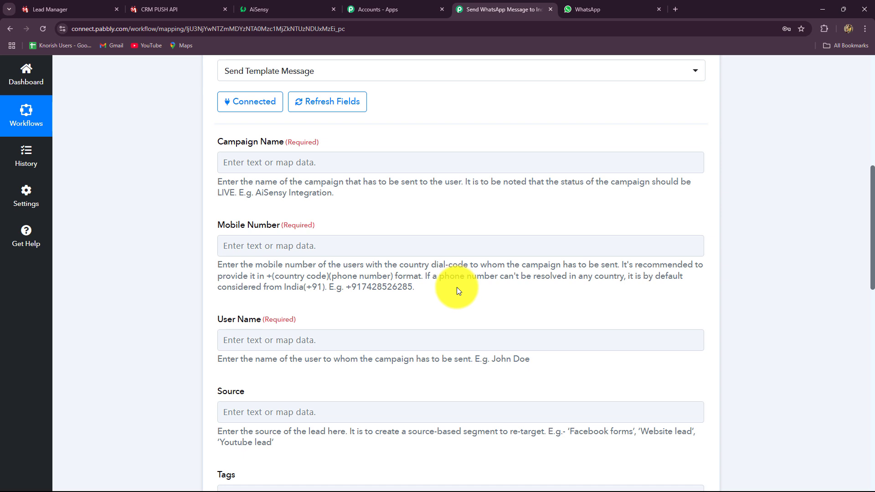
click(405, 167)
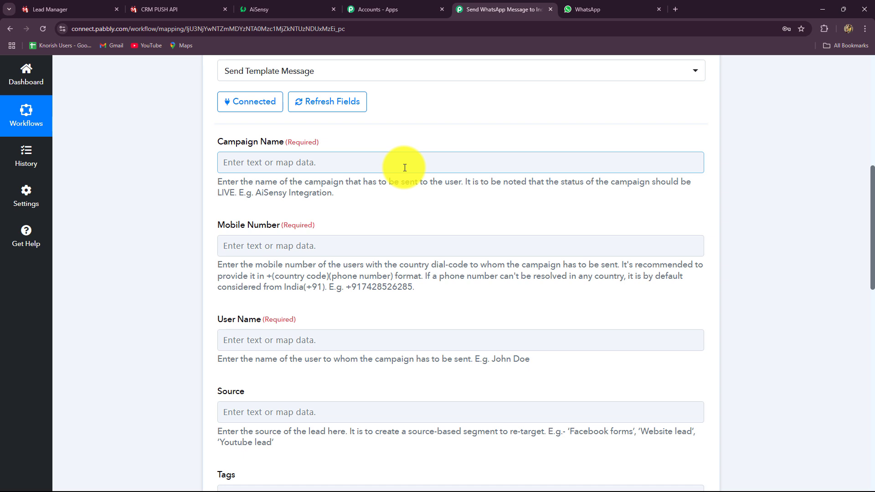
click(301, 7)
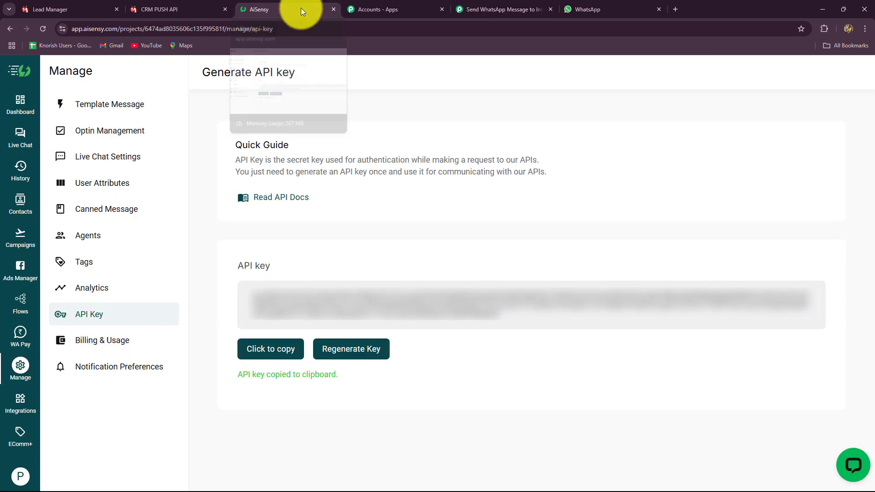
Preview the approved cementindustry_leads template's SolidCrete Supplies welcome message from the All templates list.
click(90, 104)
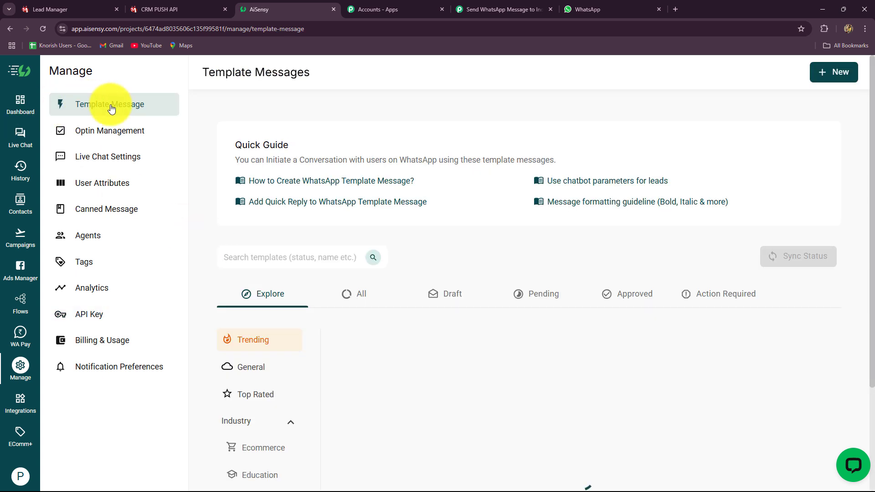
click(356, 292)
scroll(355, 291, down, 5)
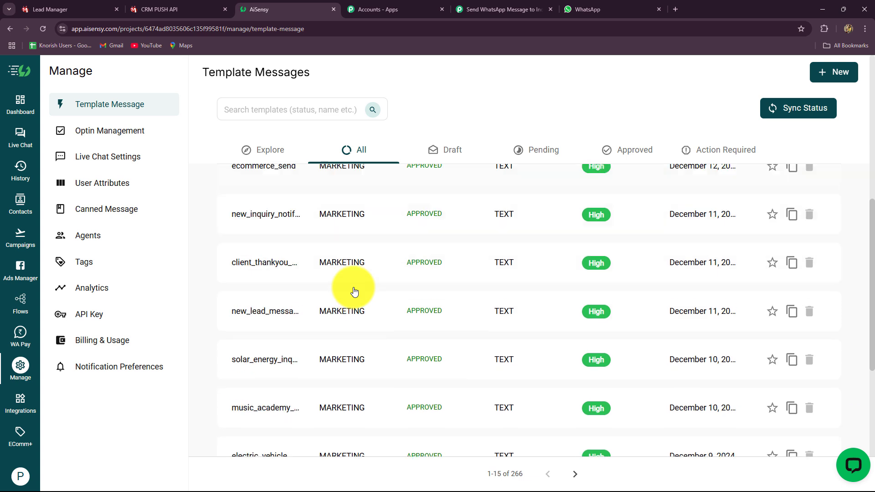
scroll(353, 292, up, 6)
scroll(520, 188, down, 3)
scroll(522, 187, up, 4)
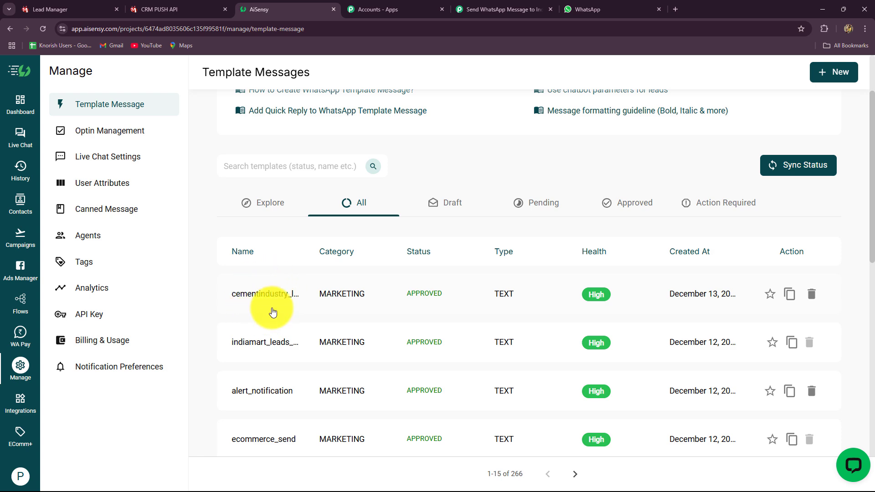
click(254, 303)
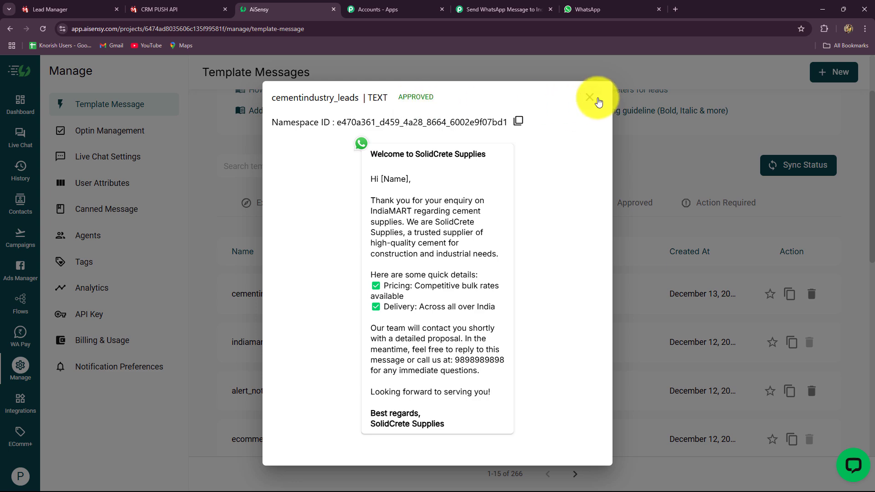
click(590, 97)
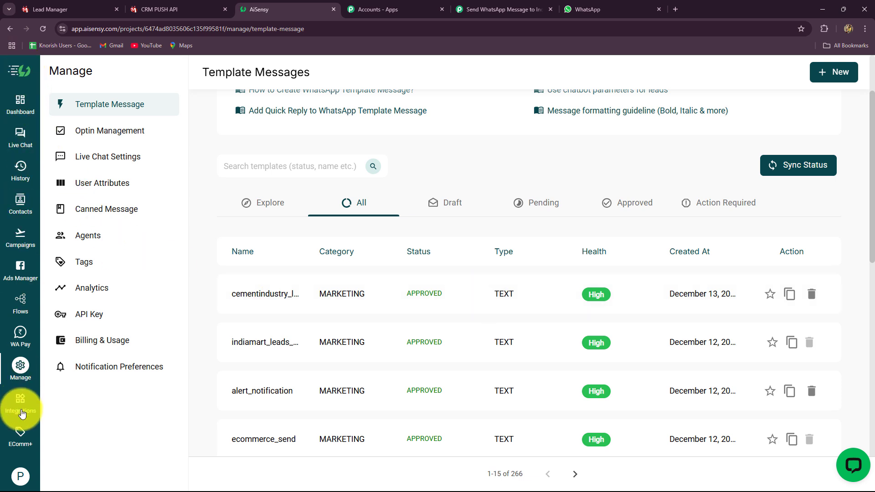
Start a new API campaign named 'Cement Industry Leads'.
click(26, 245)
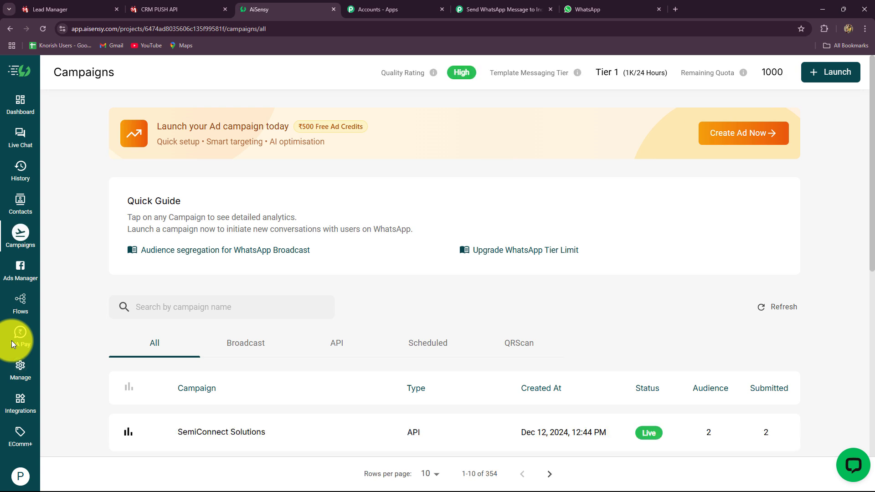
click(831, 72)
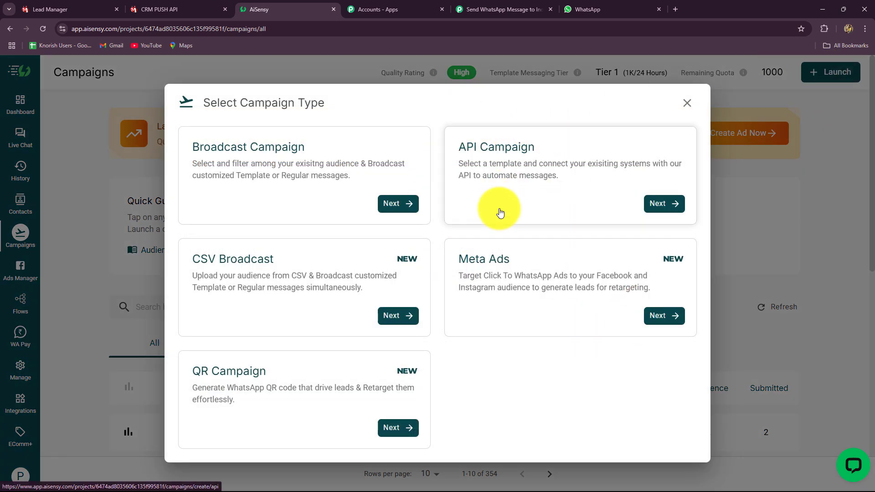
click(660, 204)
scroll(777, 284, down, 4)
scroll(279, 121, up, 2)
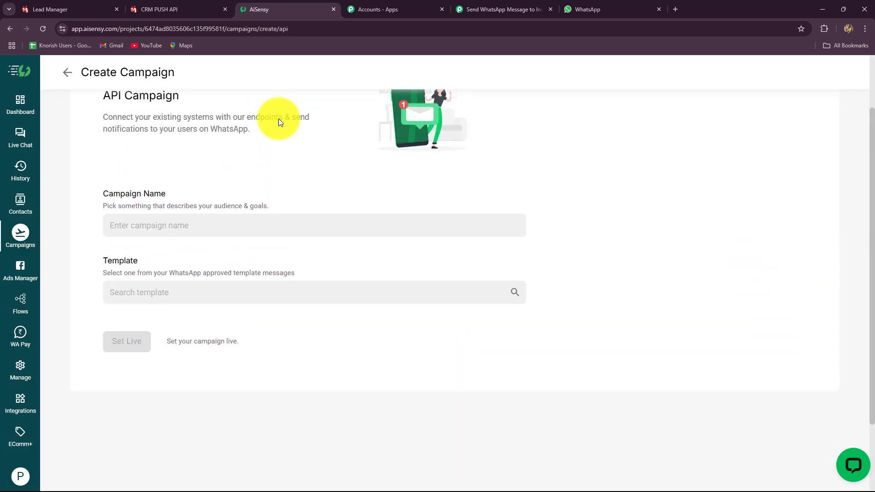
click(124, 229)
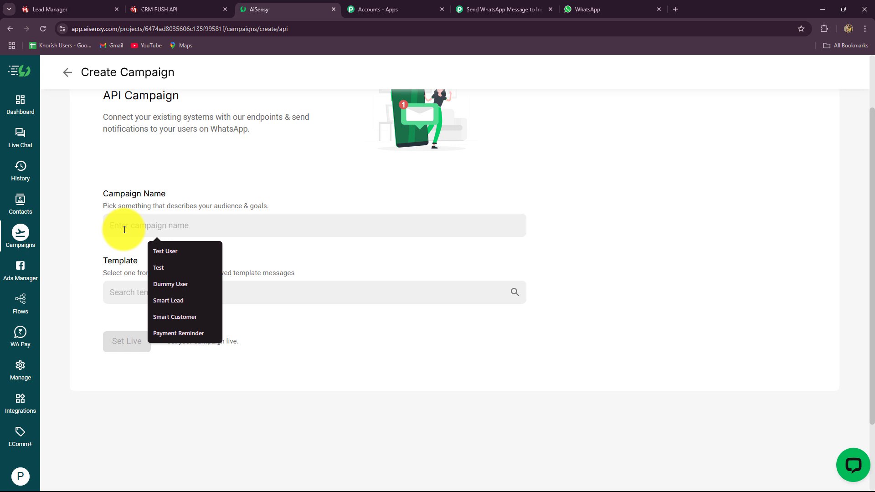
text(C)
key(Caps_Lock)
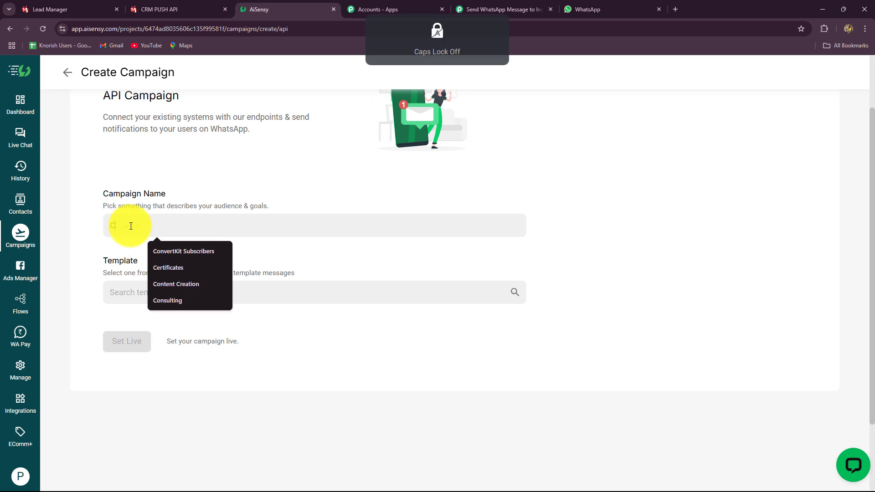
text(ement Industry Leads)
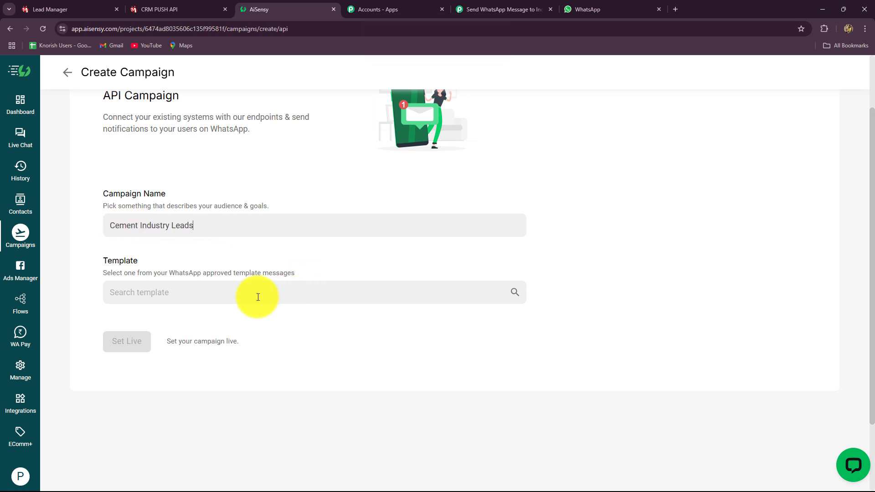
Assign the cementindustry_leads template and set the campaign live.
click(162, 296)
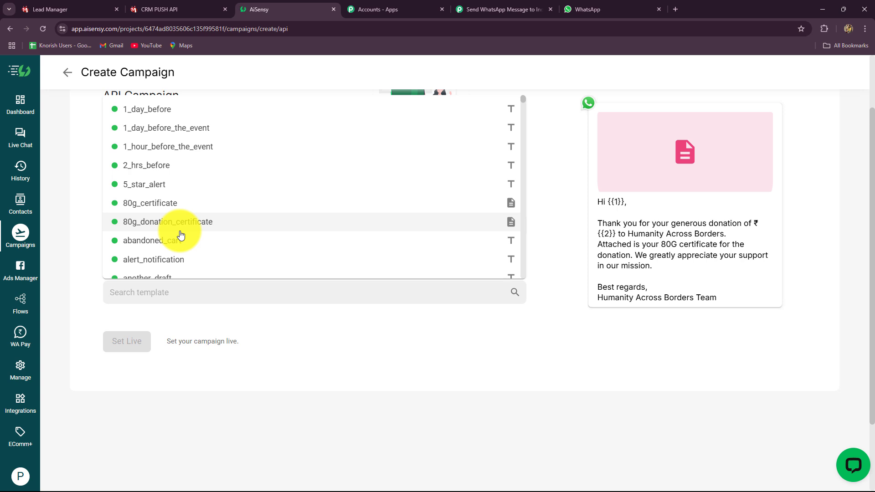
text(ceme)
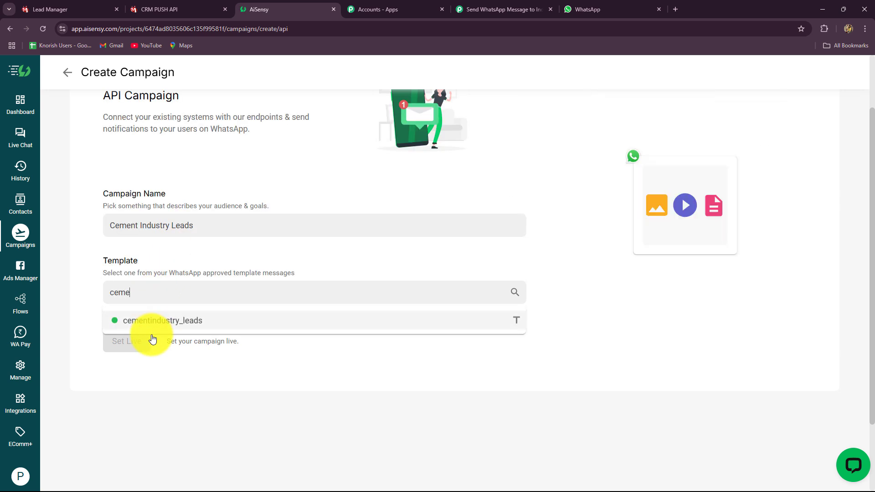
click(133, 321)
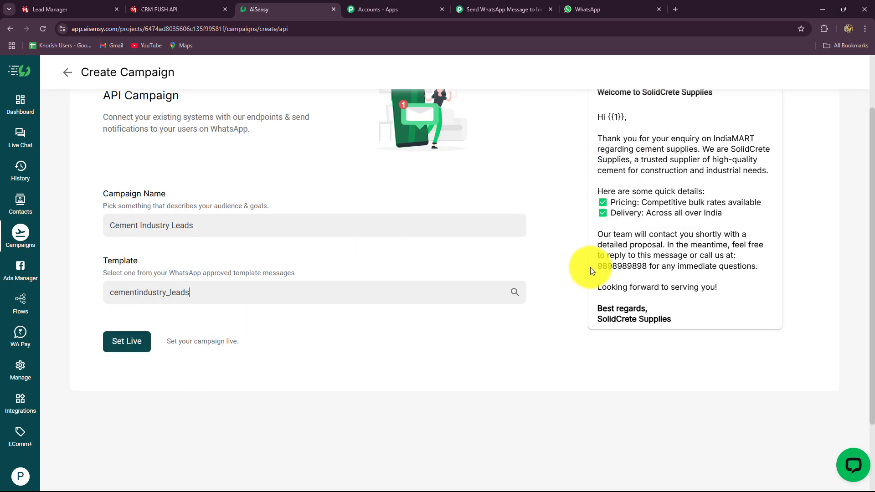
scroll(602, 196, up, 2)
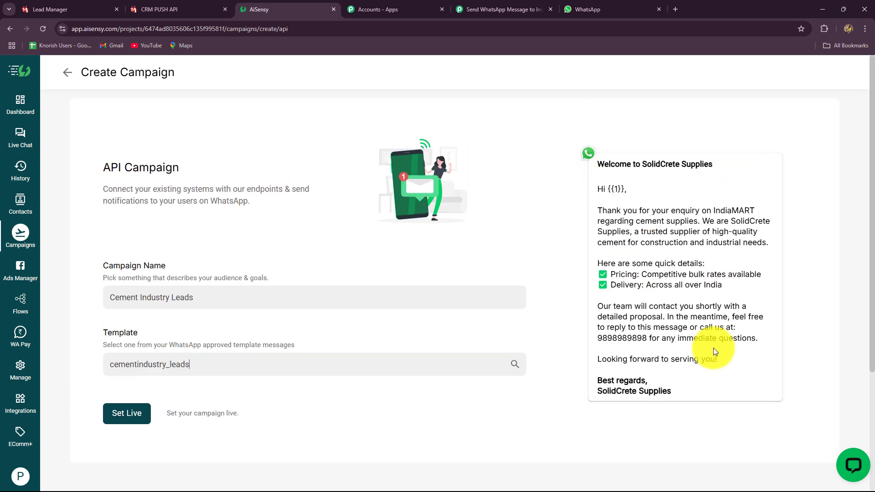
scroll(713, 348, down, 2)
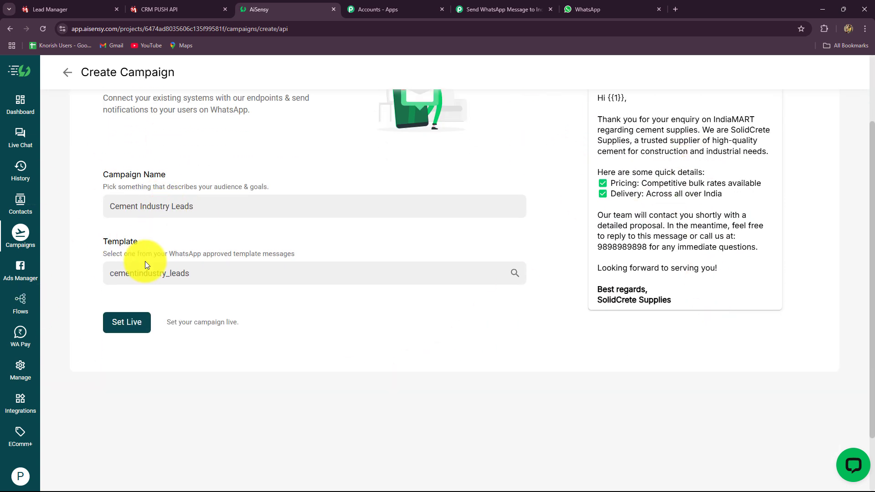
click(130, 326)
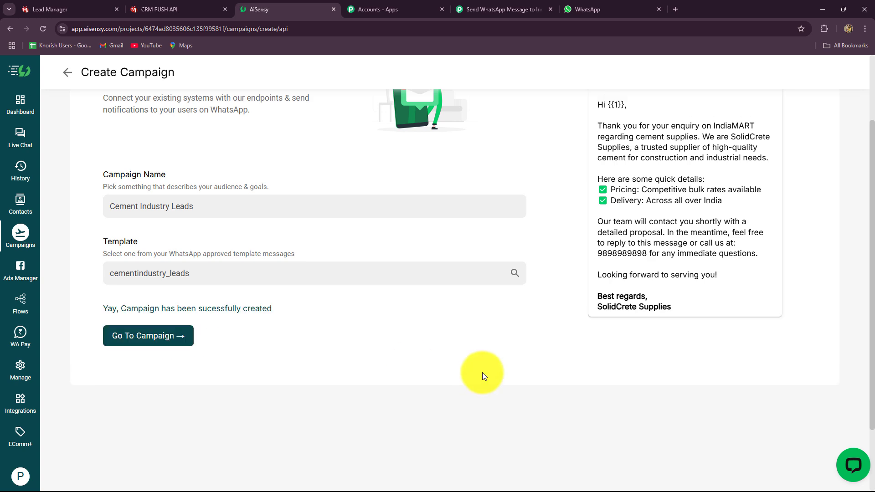
click(164, 337)
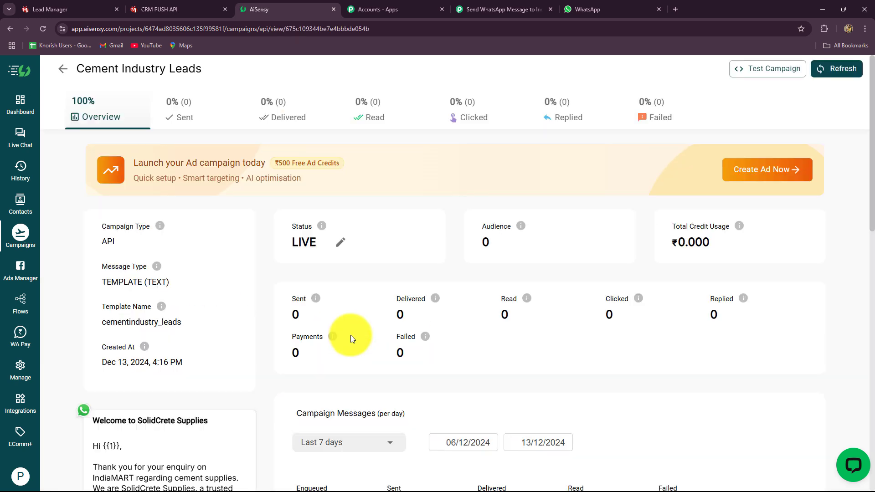
Copy the 'Cement Industry Leads' title from the campaign overview and return to Pabbly.
scroll(351, 337, down, 5)
scroll(351, 337, up, 4)
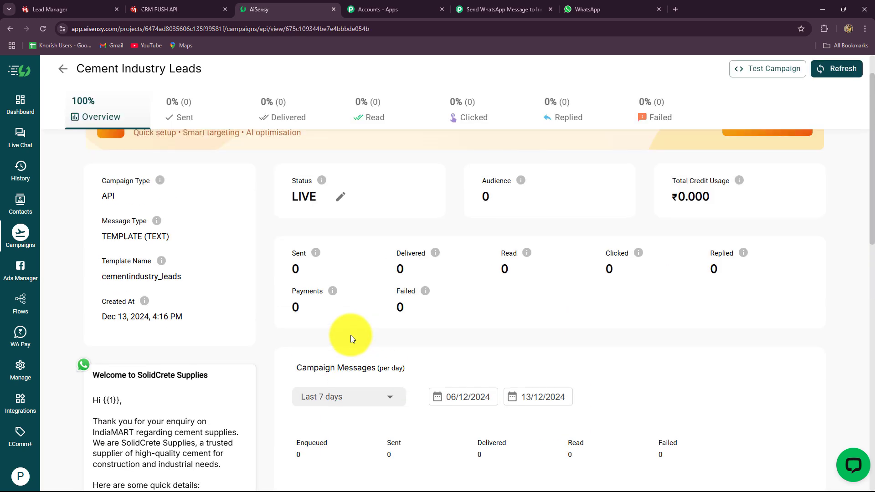
scroll(351, 337, down, 4)
scroll(349, 329, up, 3)
scroll(349, 326, up, 1)
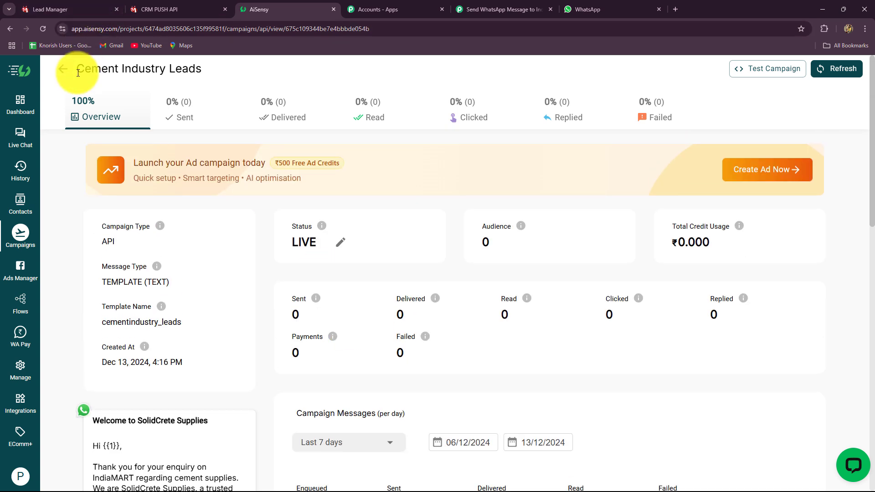
drag(77, 68, 206, 69)
key(ctrl+c)
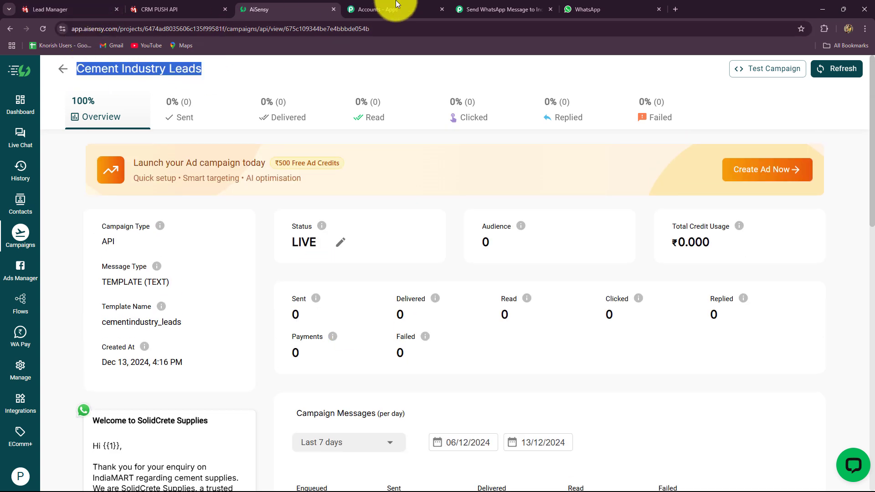
click(501, 9)
Paste 'Cement Industry Leads' into the Campaign Name field.
click(251, 163)
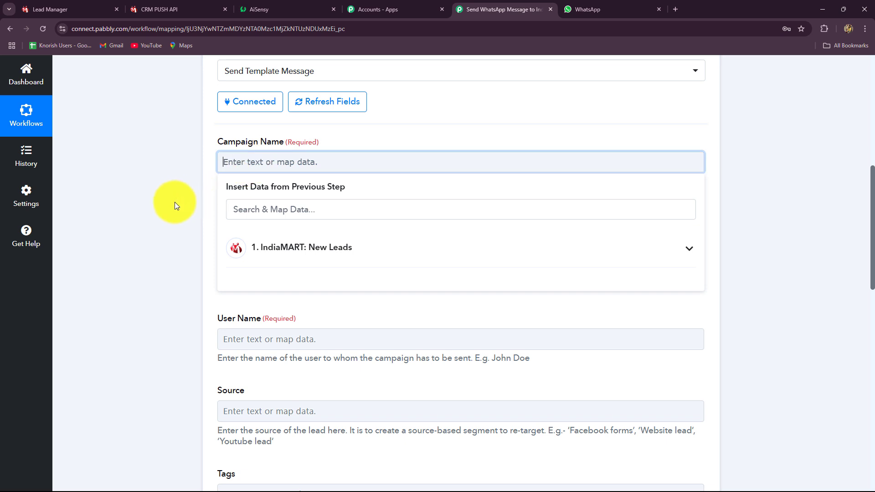
key(ctrl+v)
click(186, 196)
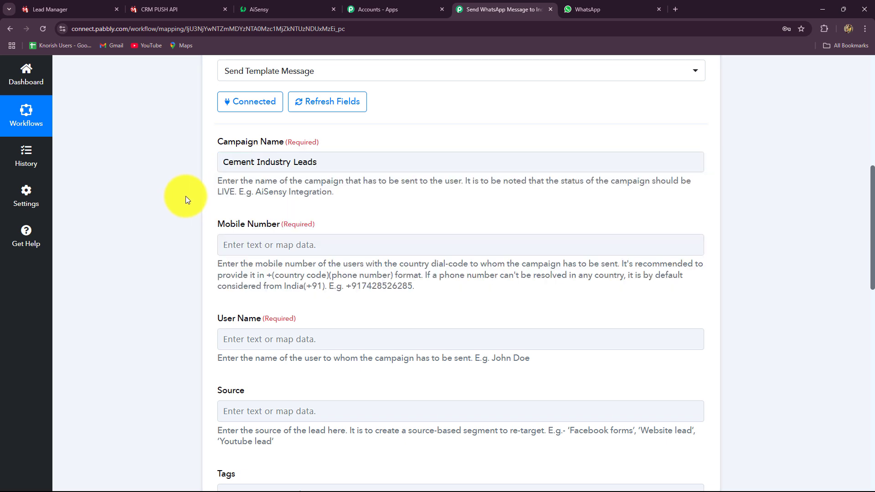
scroll(208, 248, down, 2)
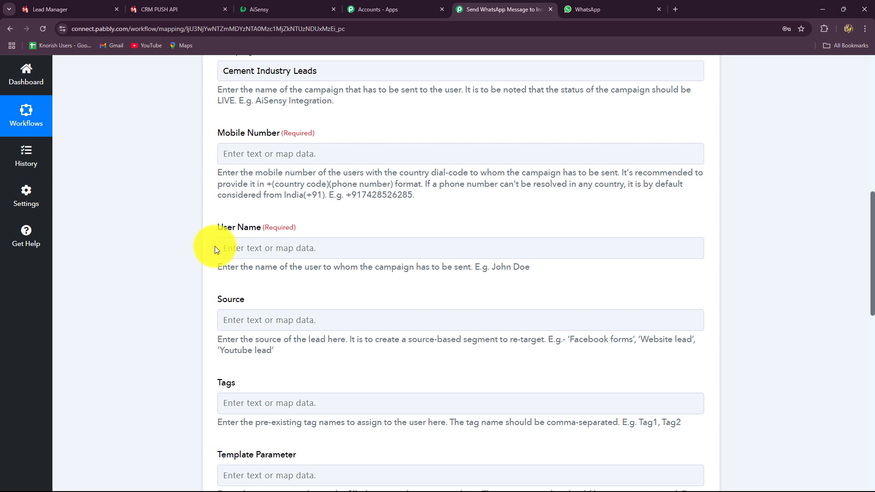
Map Mobile Number to IndiaMART's RESPONSE SENDER MOBILE using a 'mob' search.
click(321, 155)
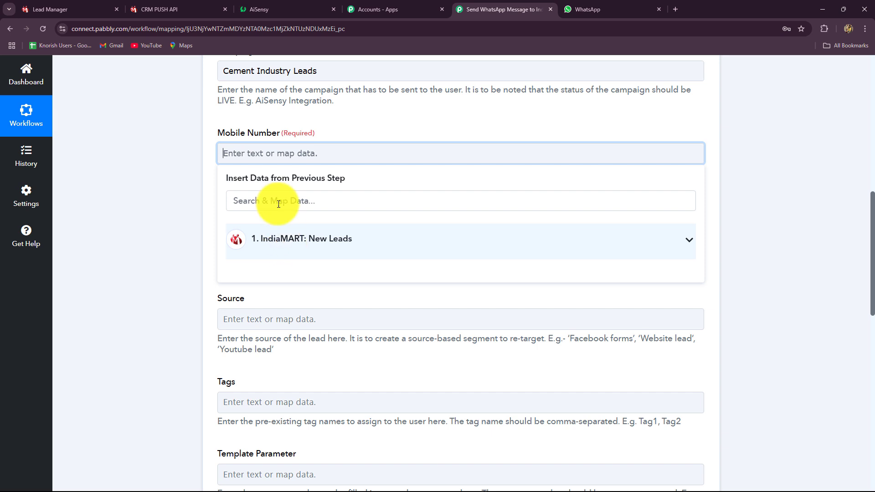
scroll(278, 237, up, 1)
click(285, 290)
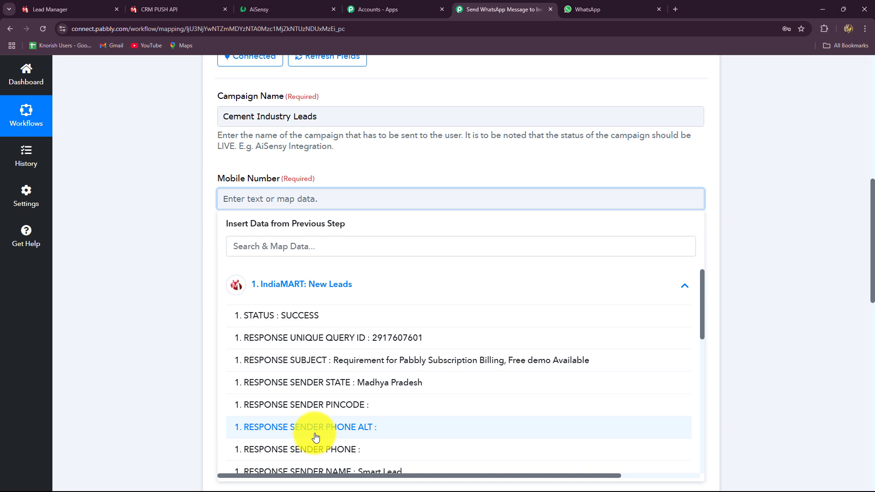
click(271, 247)
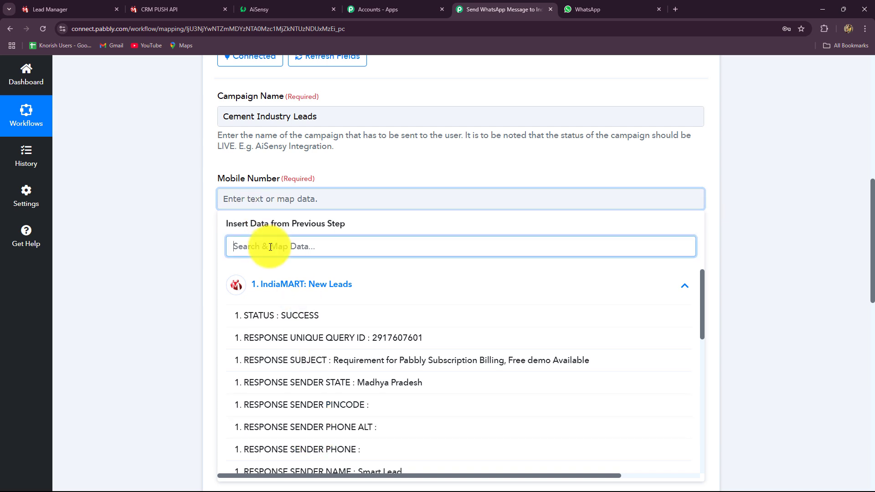
text(mob)
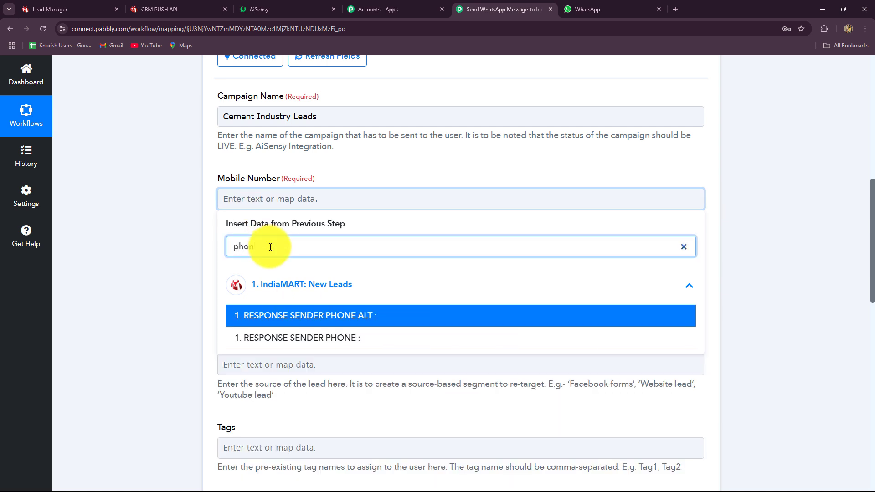
click(410, 347)
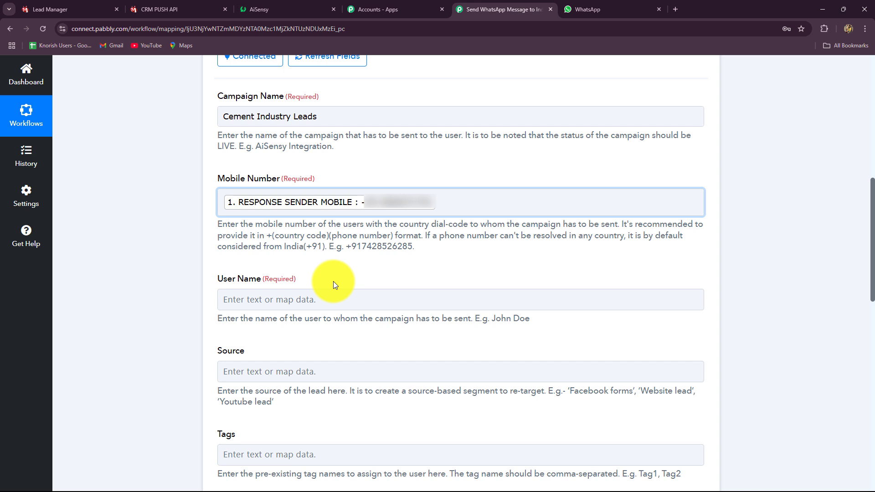
scroll(294, 175, down, 4)
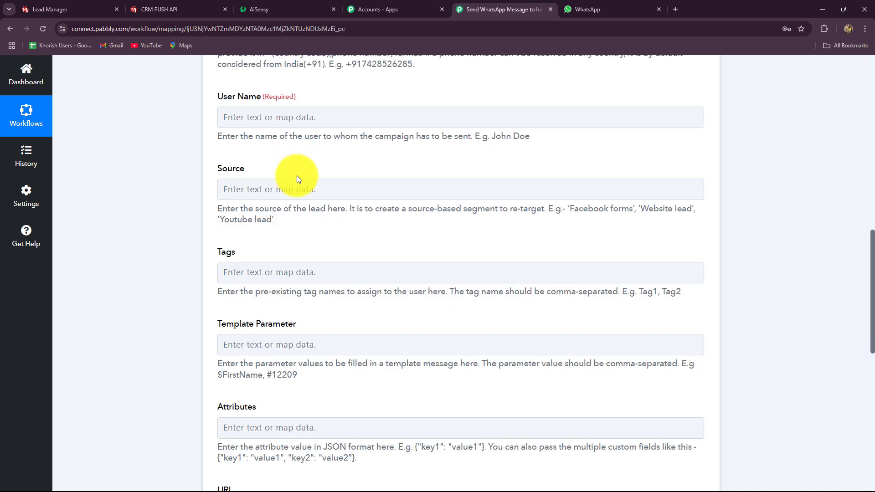
Map User Name to the lead's RESPONSE SENDER NAME using a 'sma' search.
click(290, 118)
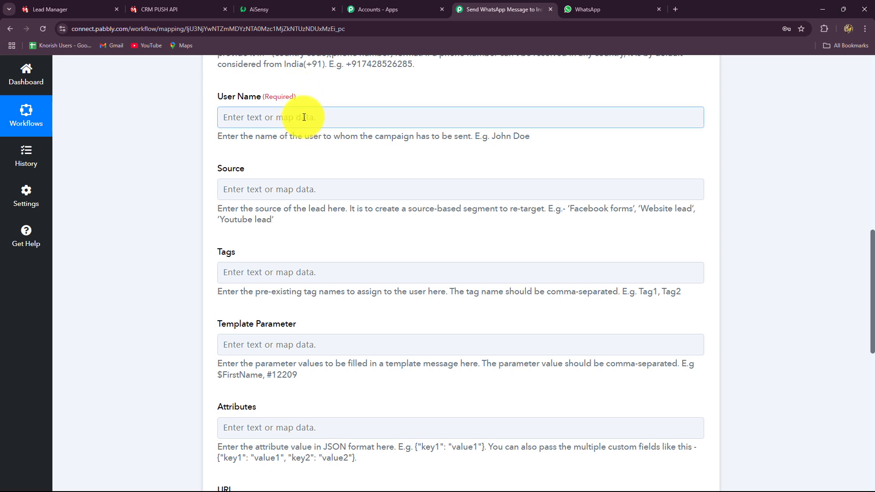
click(304, 117)
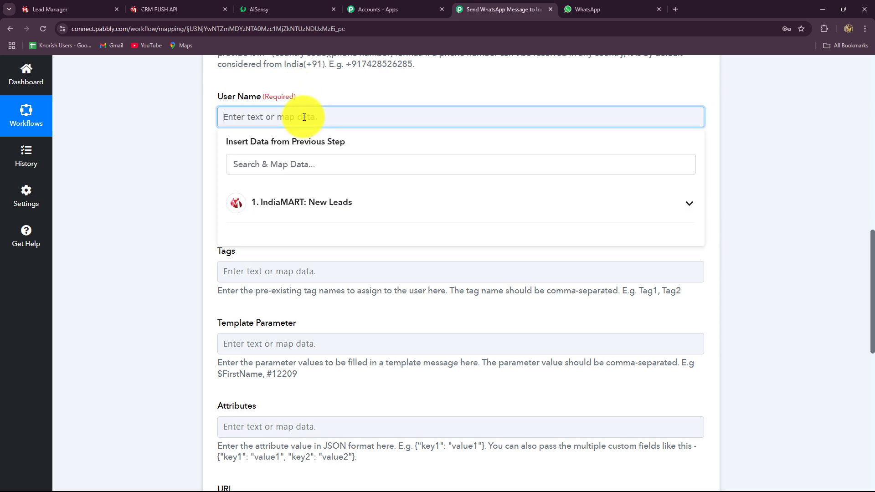
click(284, 163)
text(sma)
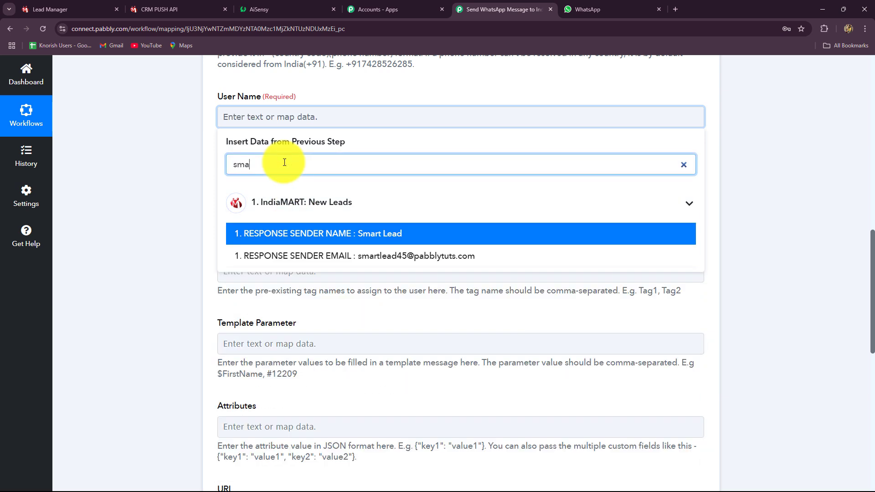
click(360, 234)
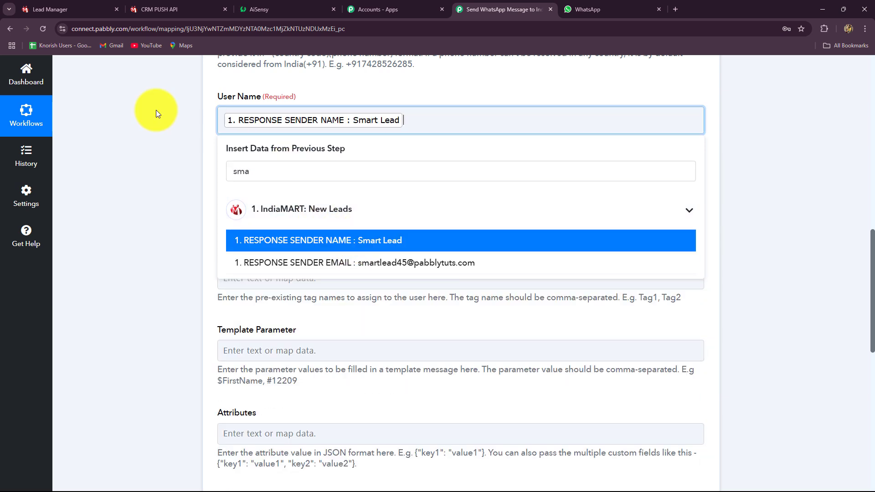
click(119, 202)
scroll(120, 200, down, 4)
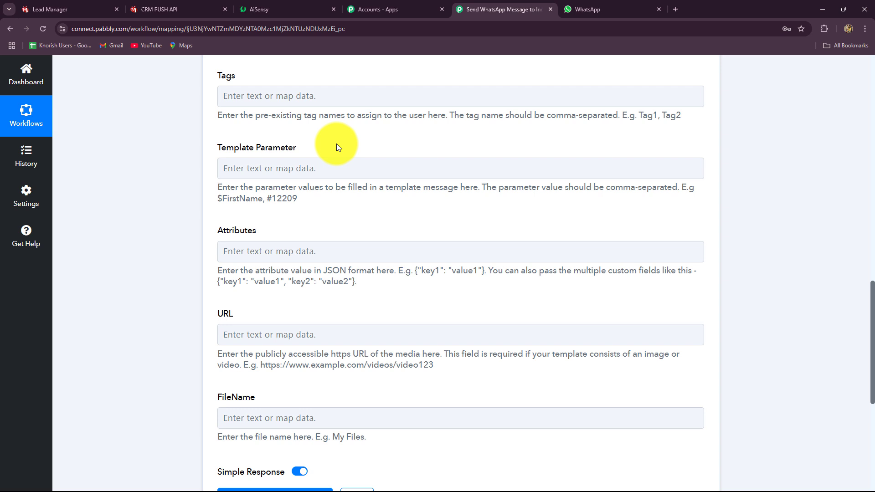
Map Template Parameter to RESPONSE SENDER NAME using a 'name' search.
drag(222, 197, 297, 198)
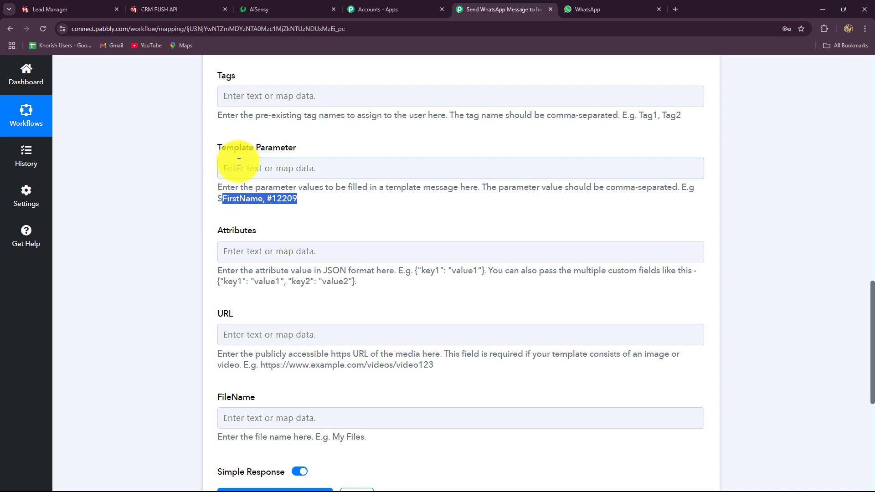
click(231, 167)
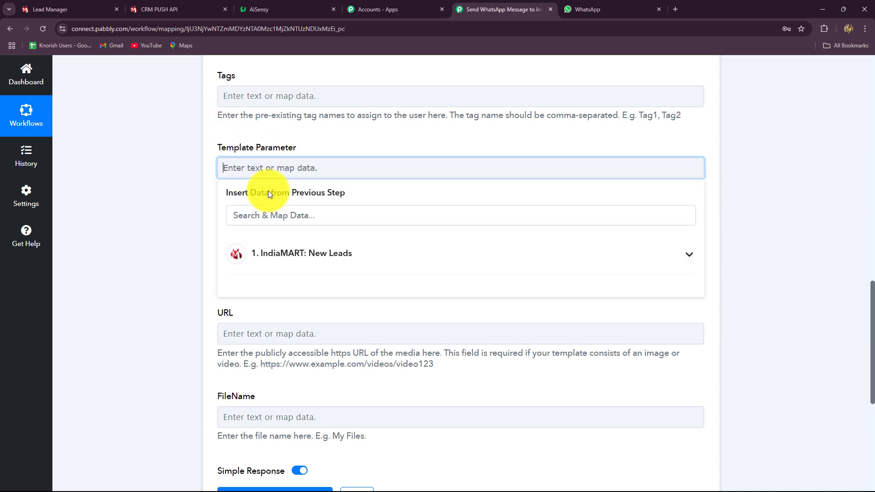
click(253, 215)
text(name)
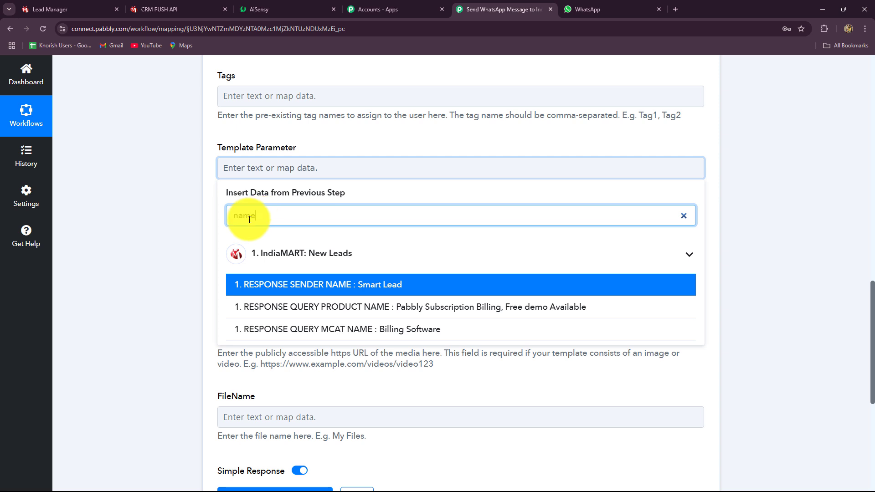
click(364, 282)
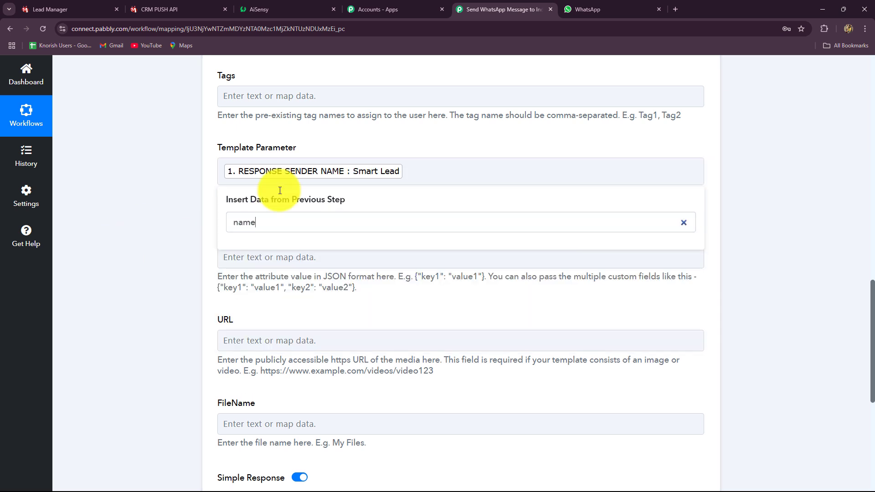
click(413, 172)
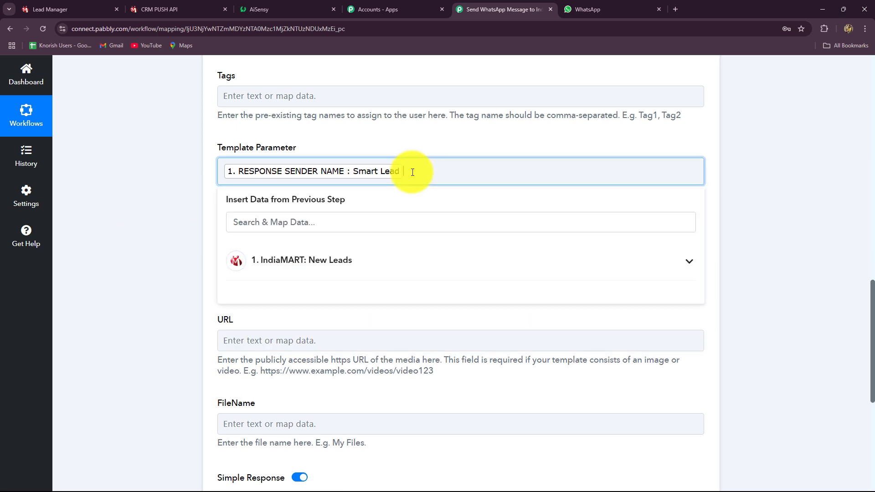
text(,)
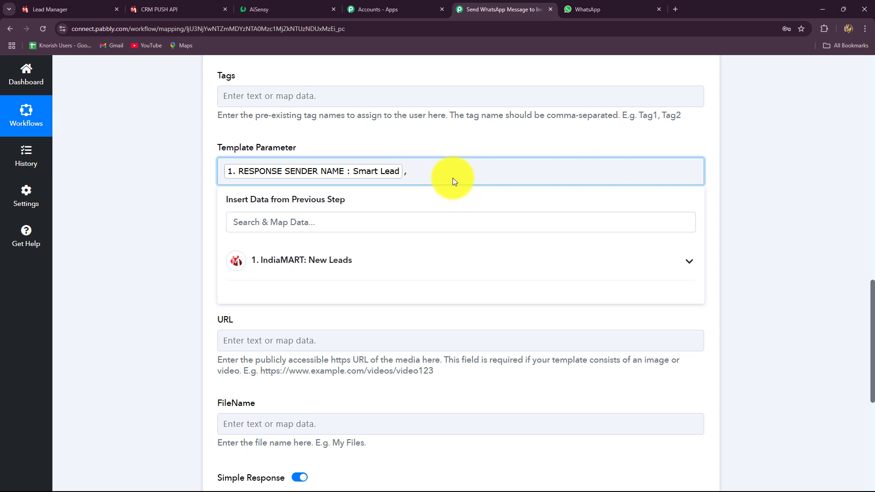
key(BackSpace)
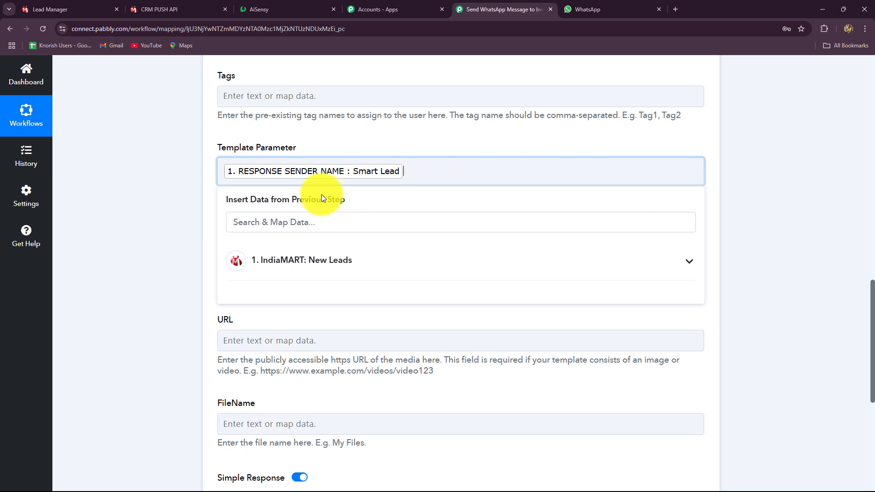
click(164, 211)
Save the AiSensy step and send a test request, confirming Success true and a submitted message Id.
scroll(163, 212, down, 5)
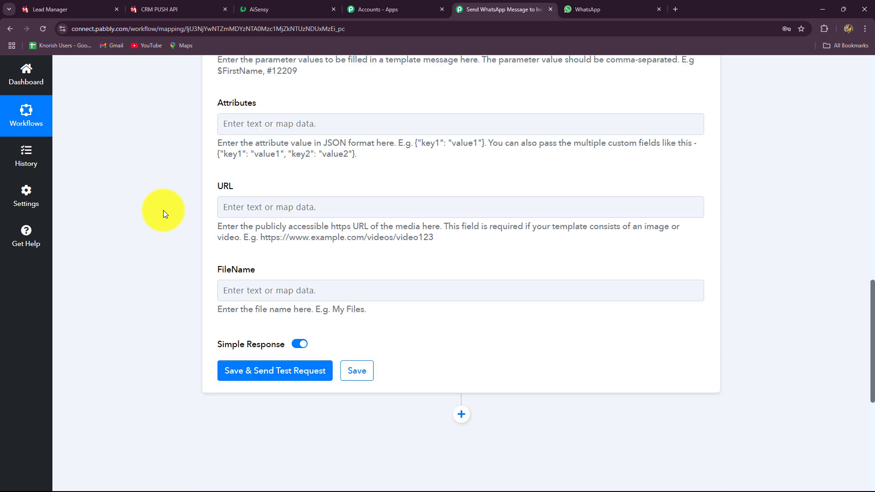
click(318, 119)
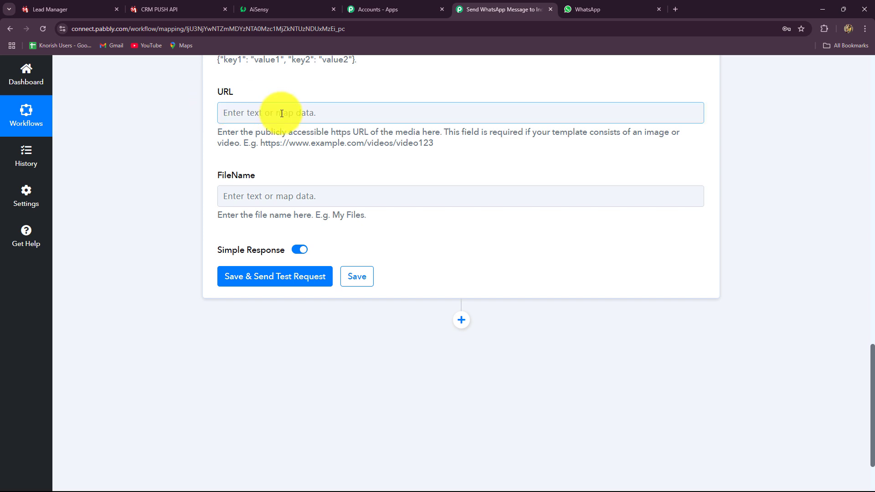
click(250, 204)
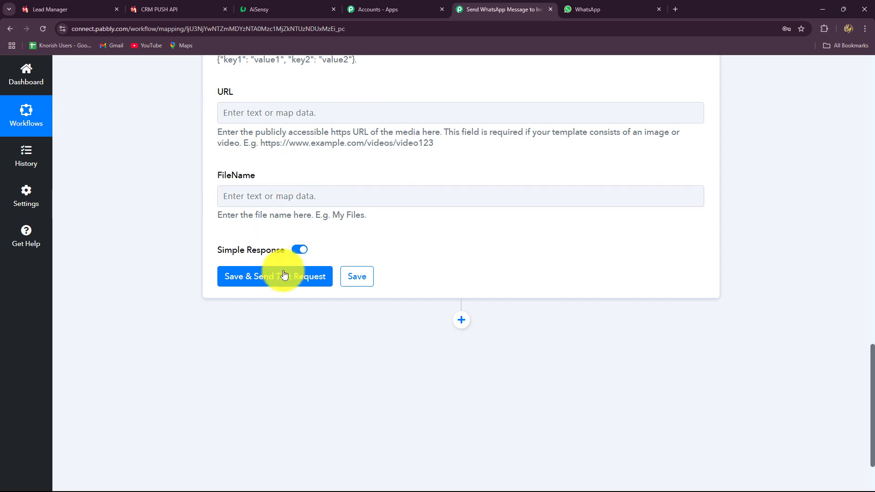
click(349, 207)
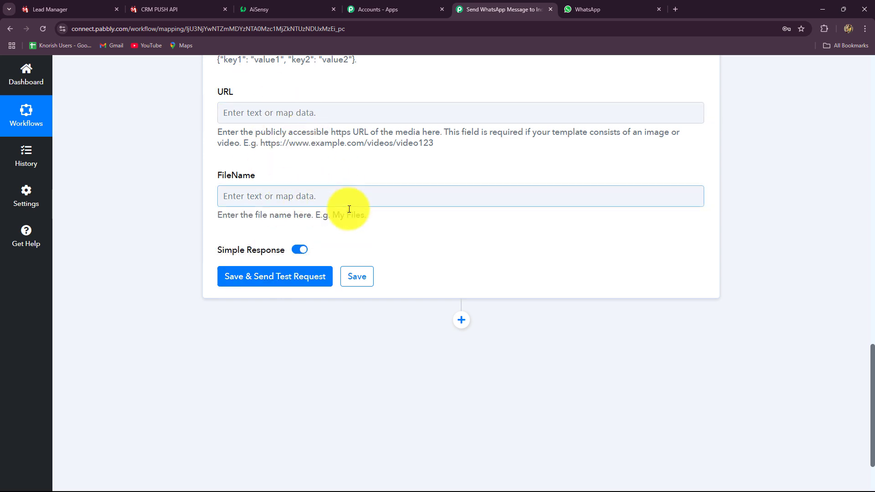
click(509, 217)
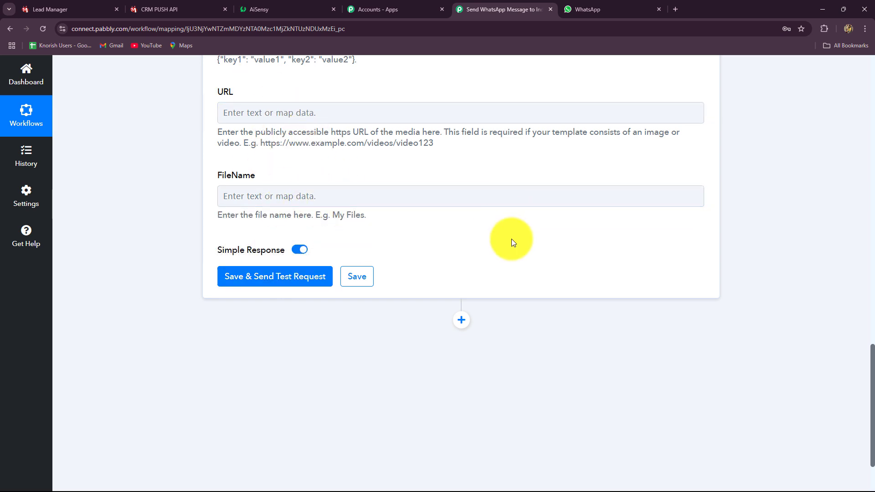
click(246, 283)
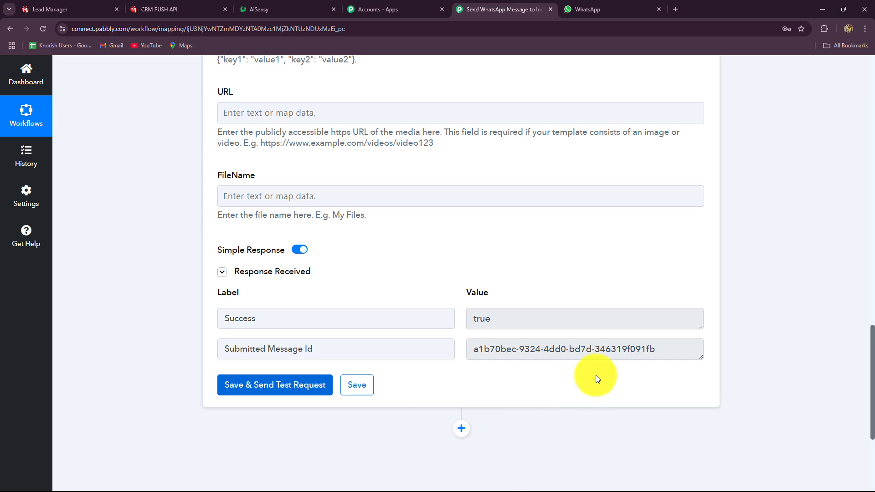
click(495, 319)
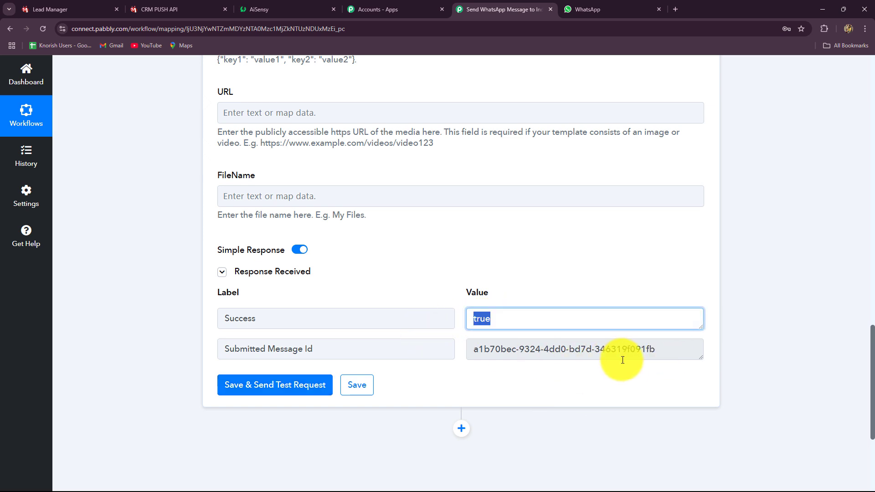
click(644, 351)
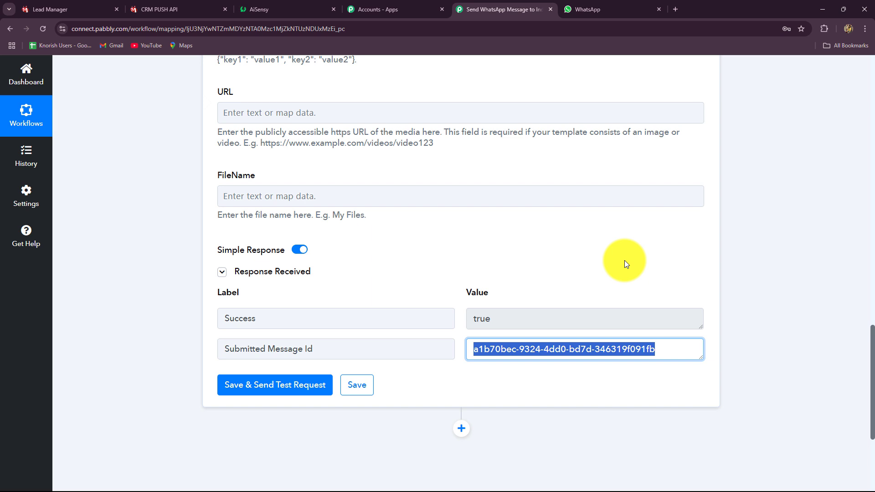
key(ctrl+Tab)
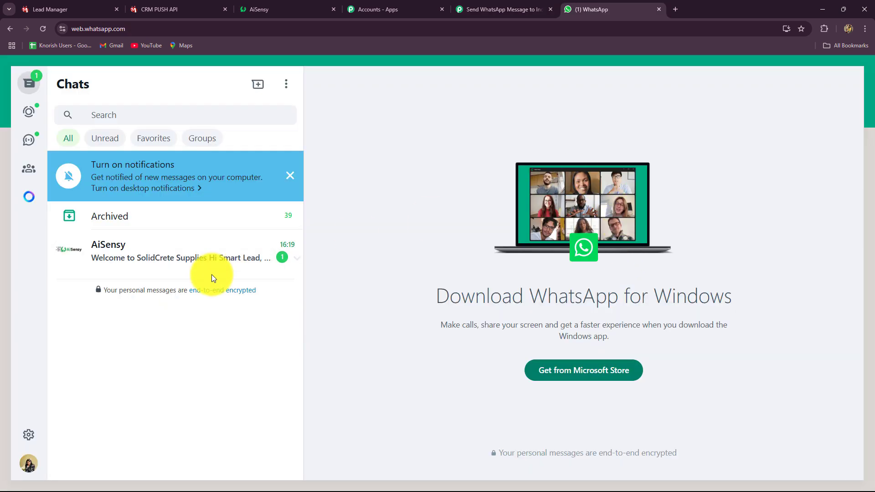
Verify the SolidCrete Supplies welcome greets the lead by name in the AiSensy chat, then collapse Pabbly's AiSensy step.
click(206, 250)
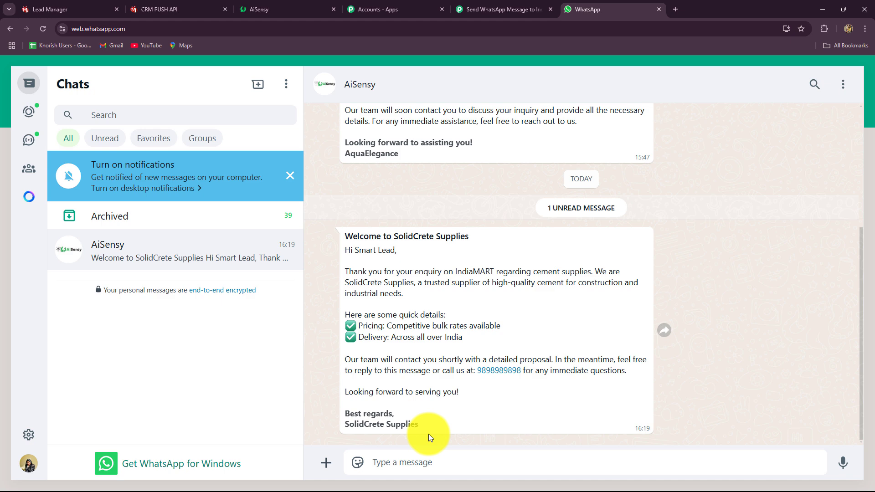
drag(355, 249, 398, 250)
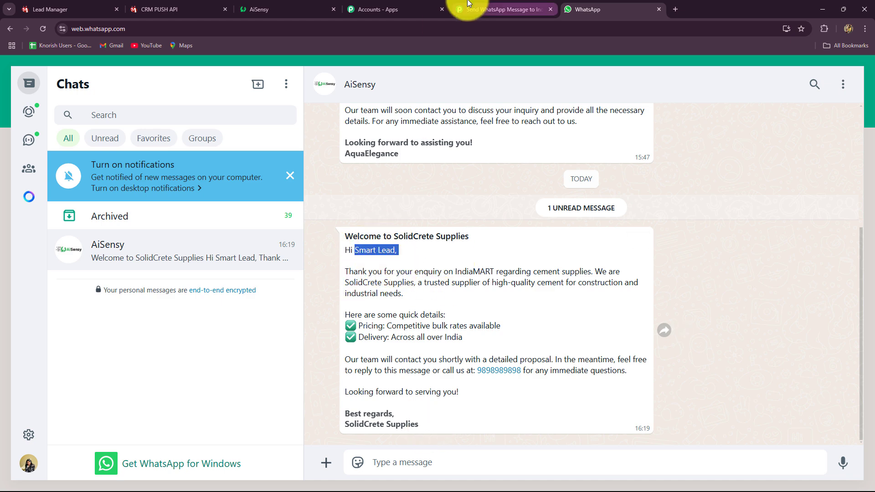
click(504, 9)
scroll(869, 207, up, 20)
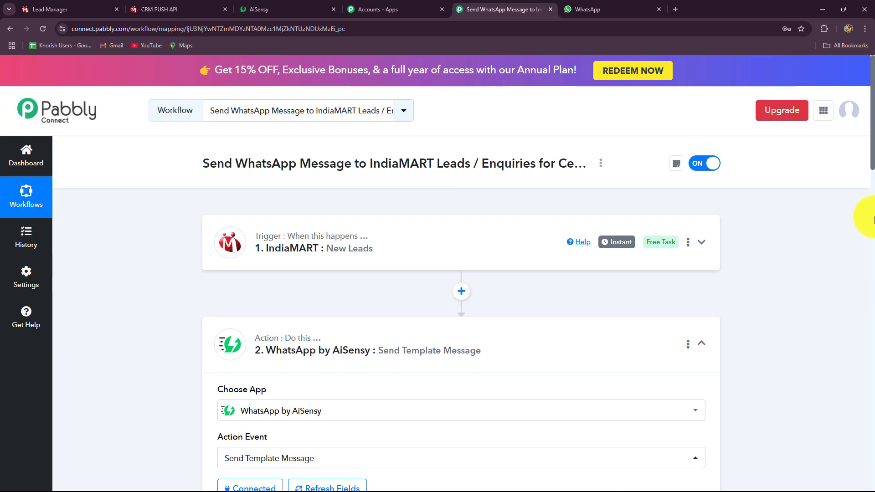
click(719, 335)
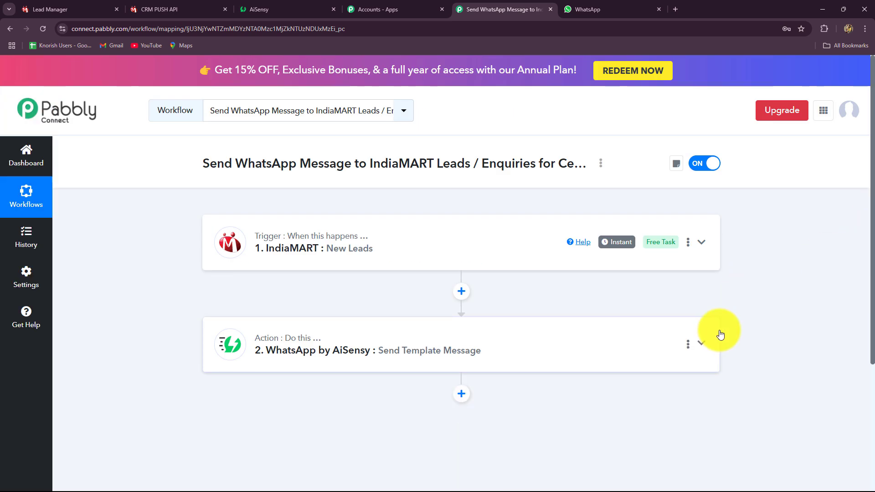